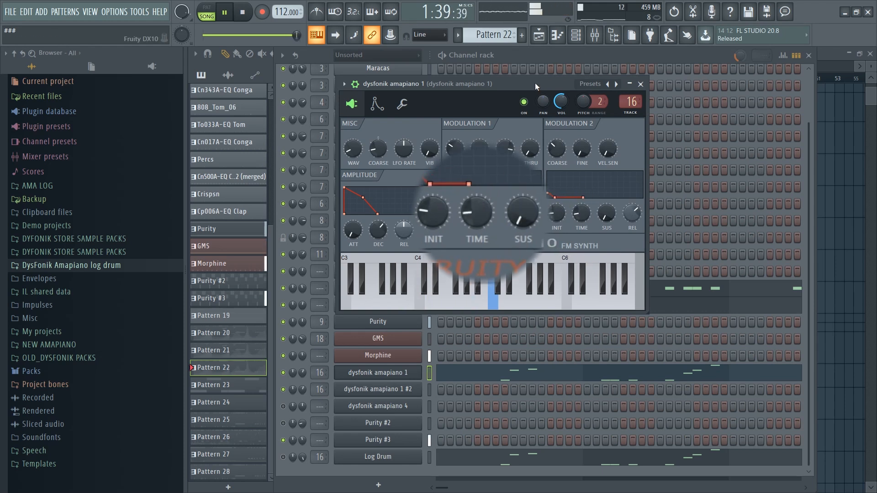
Play the drums pattern on its own and examine its step sequence across the percussion channels in the channel rack
key(space)
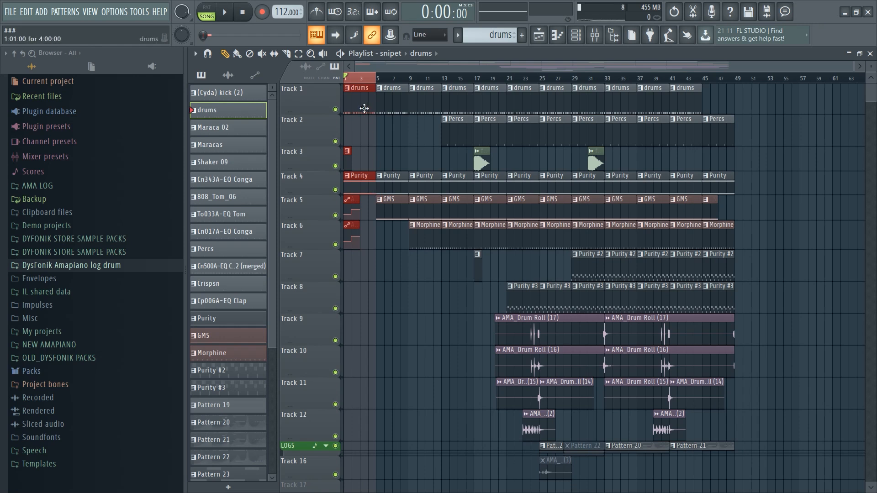
key(l)
key(space)
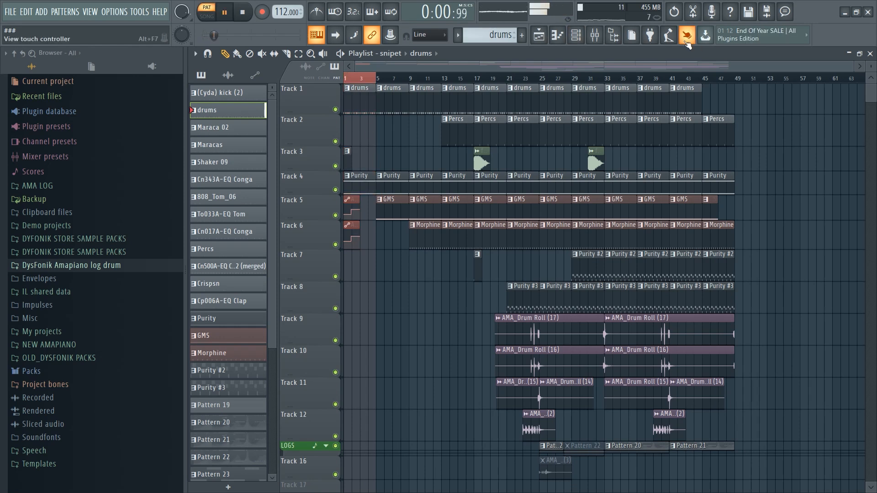
click(584, 38)
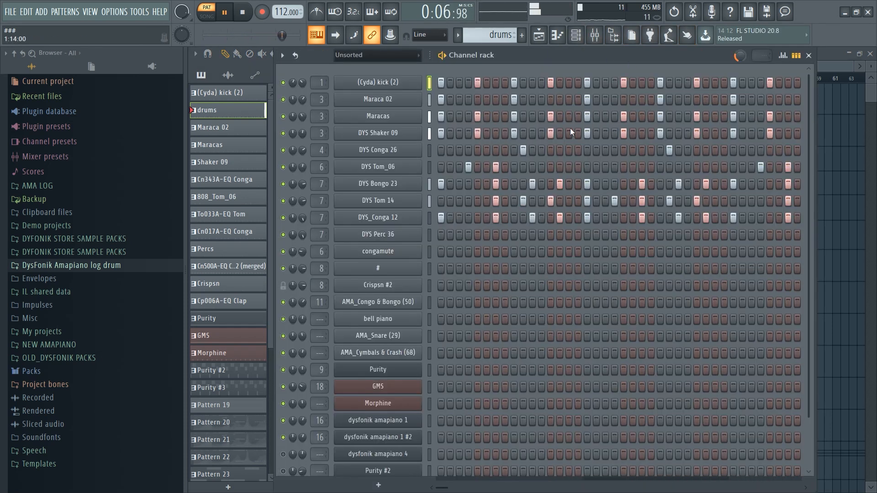
right_click(828, 177)
key(space)
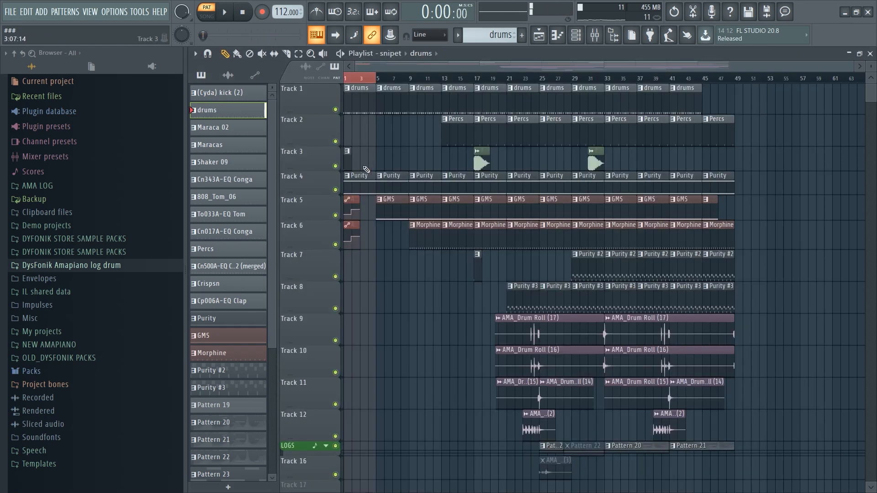
Play Pattern 24 and examine its AMA_Congo & Bongo (50) channel together with the effects on its mixer track
key(F4)
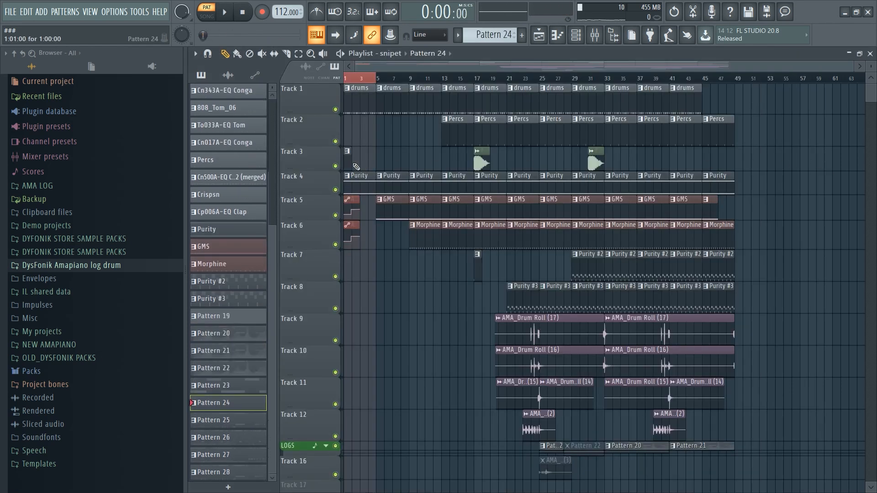
click(576, 35)
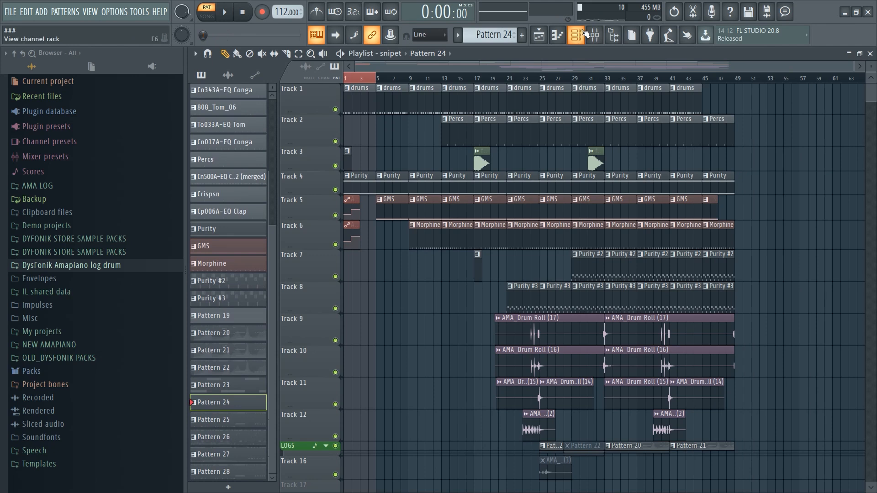
click(582, 35)
key(space)
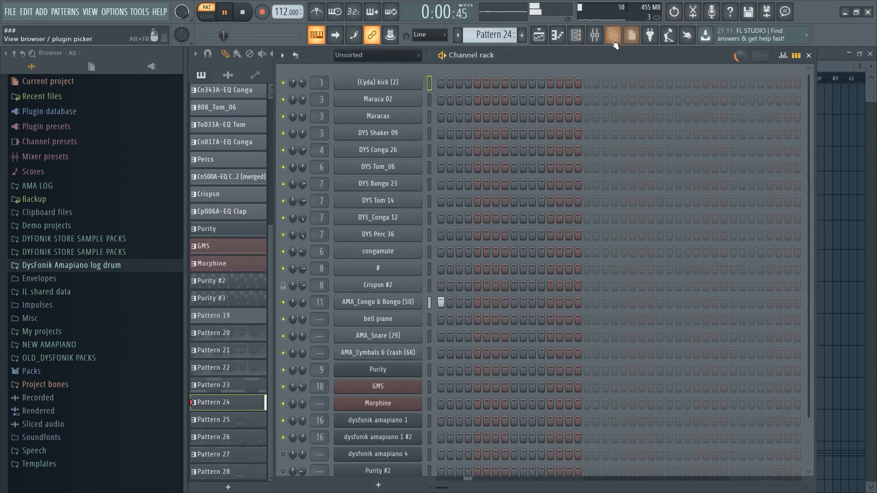
click(594, 35)
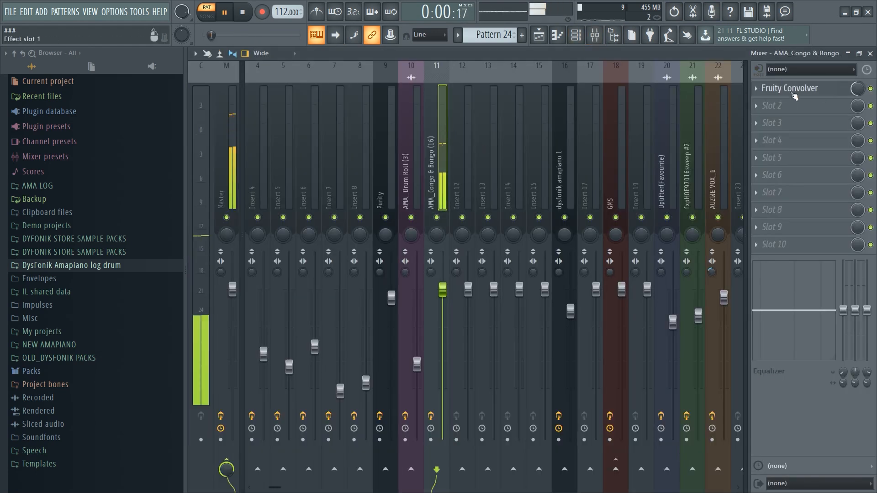
click(575, 35)
click(539, 36)
key(space)
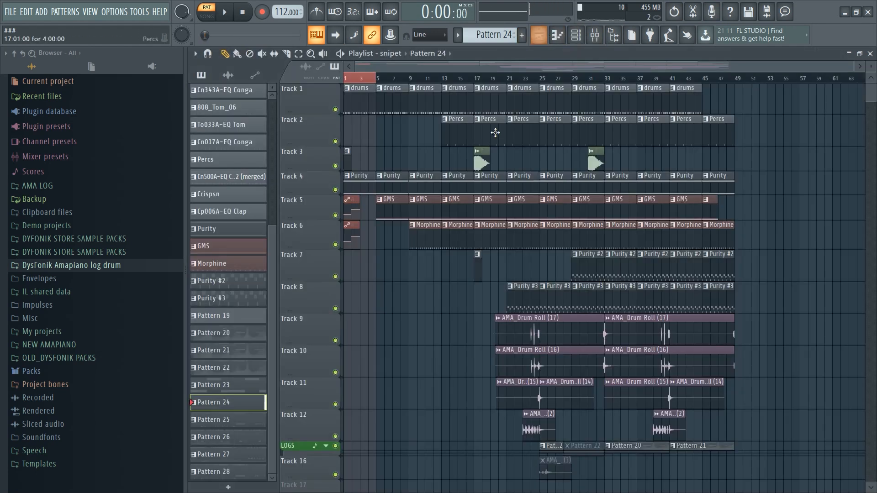
Play the Purity pattern and examine its instrument preset and its notes in the piano roll
click(351, 175)
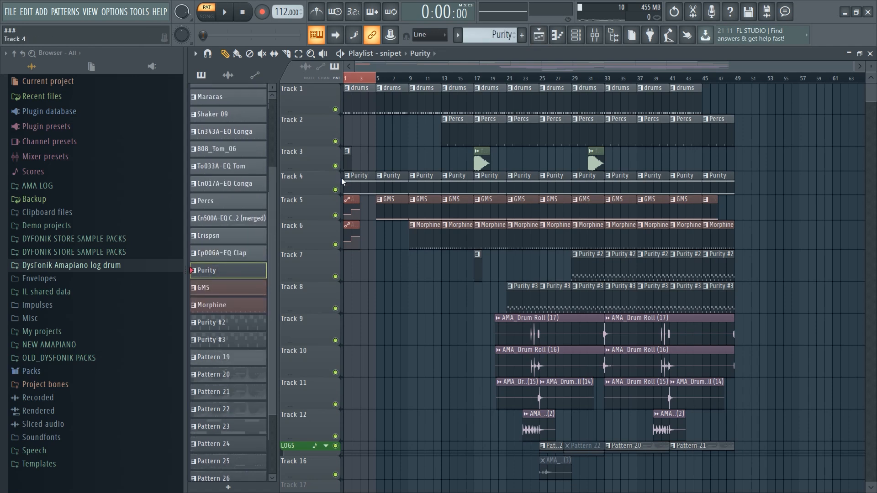
click(576, 35)
key(space)
click(414, 370)
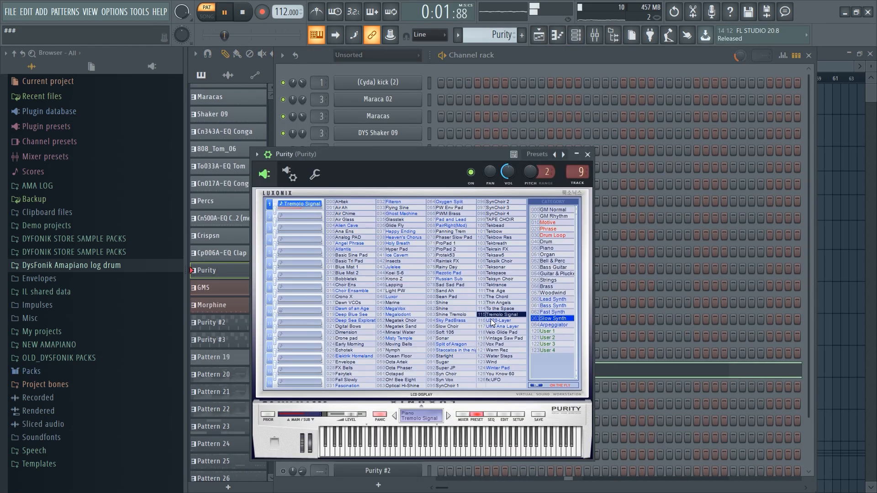
click(652, 374)
scroll(509, 274, up, 5)
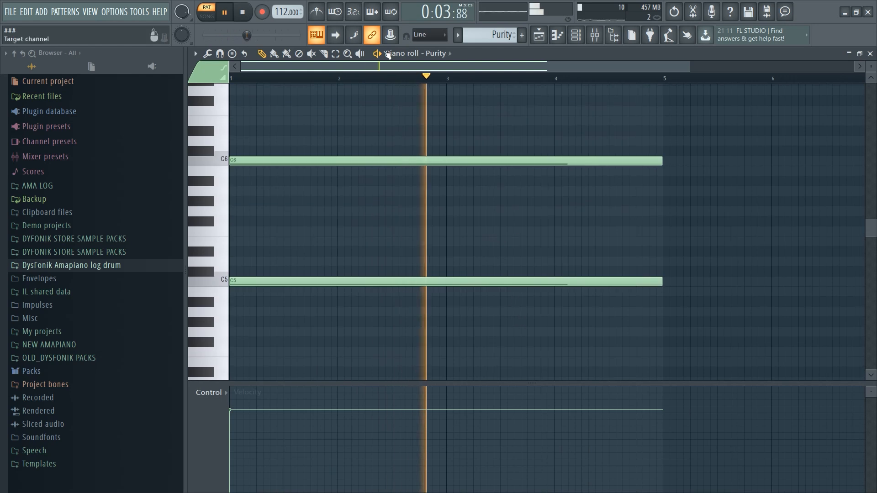
click(542, 36)
key(space)
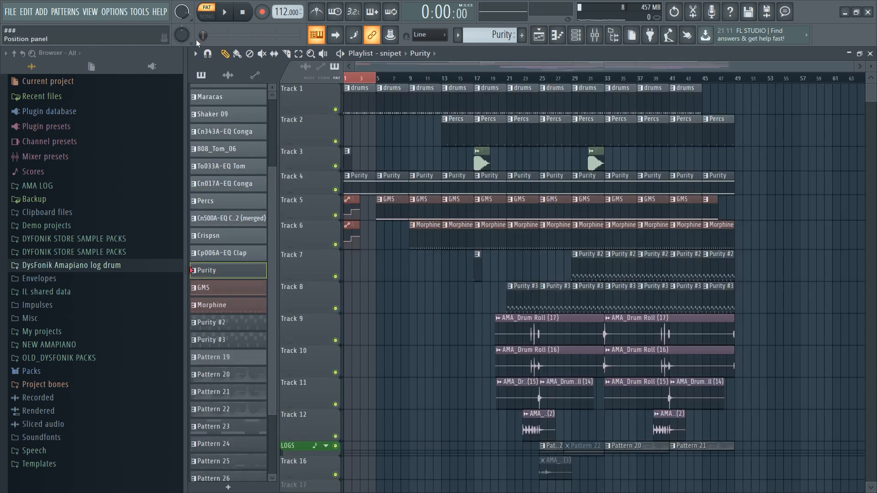
Play the whole song from the start and examine the preset and synth settings of the GMS channel
click(210, 14)
key(space)
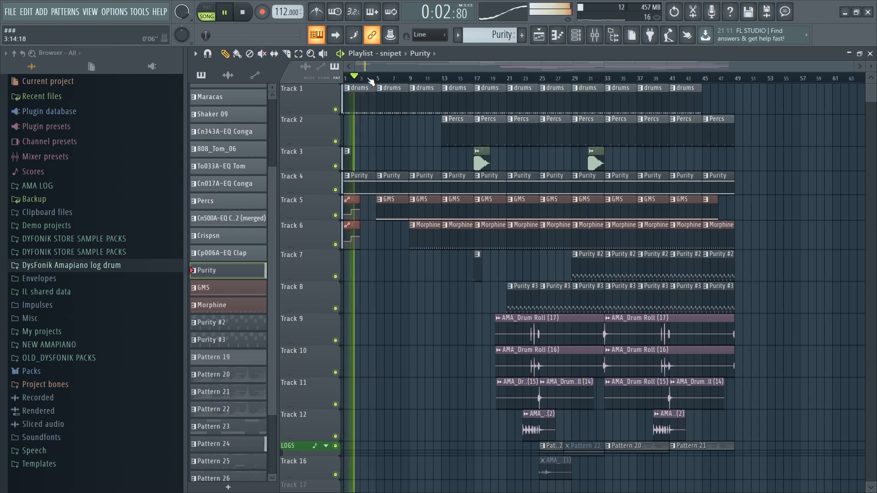
click(416, 206)
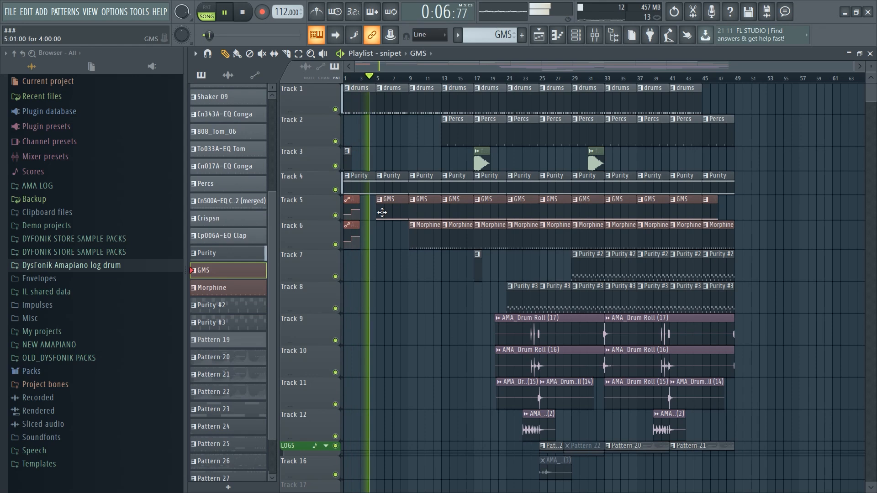
click(576, 34)
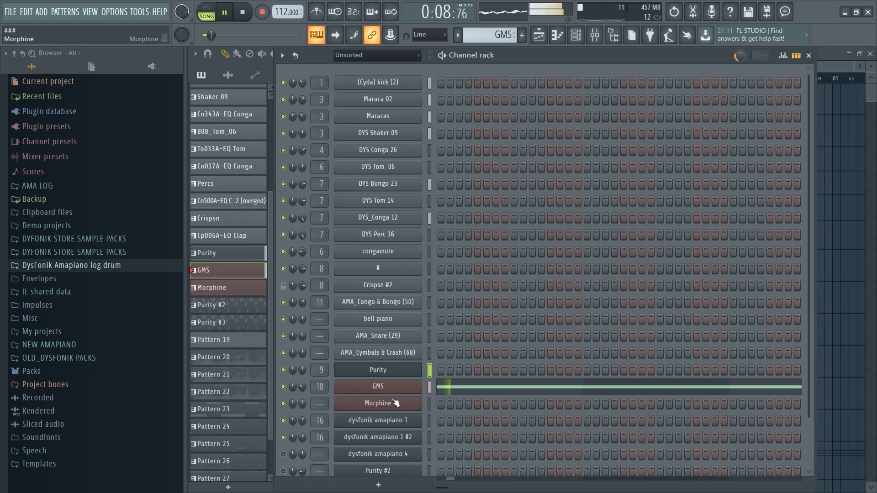
click(378, 386)
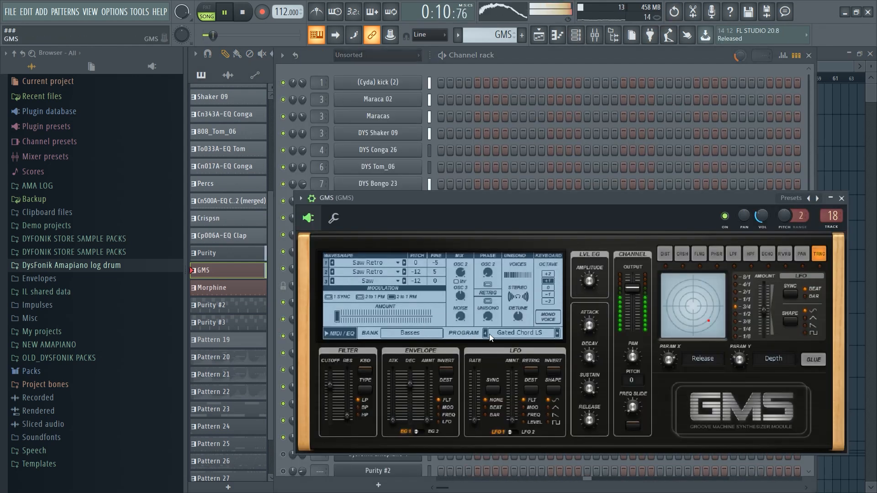
click(842, 198)
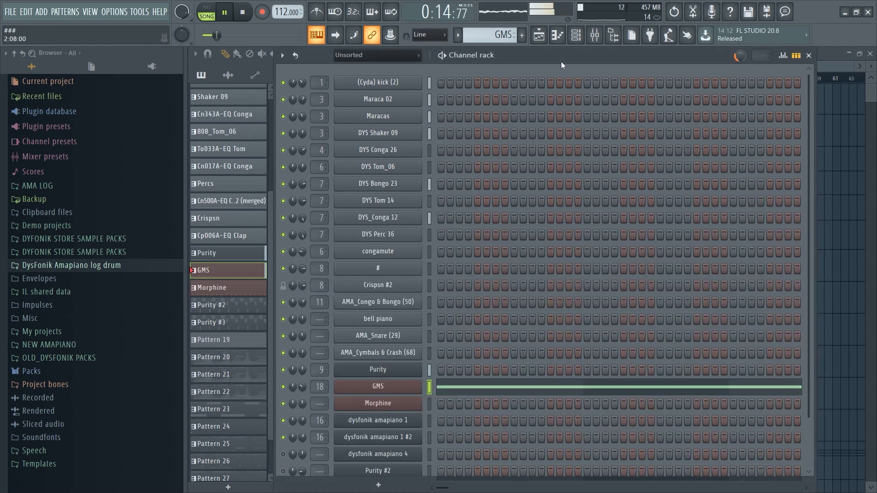
click(538, 35)
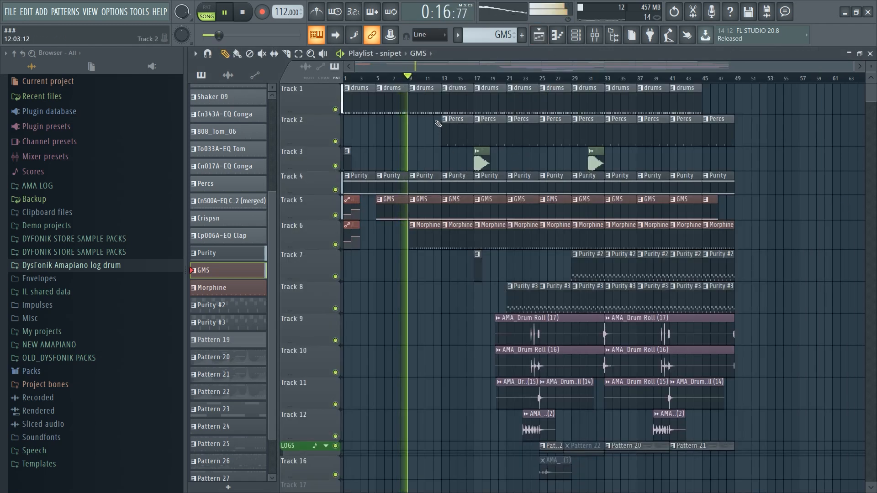
Examine the Morphine pattern's notes in the piano roll, with playback stopped and the first bars enlarged
click(420, 235)
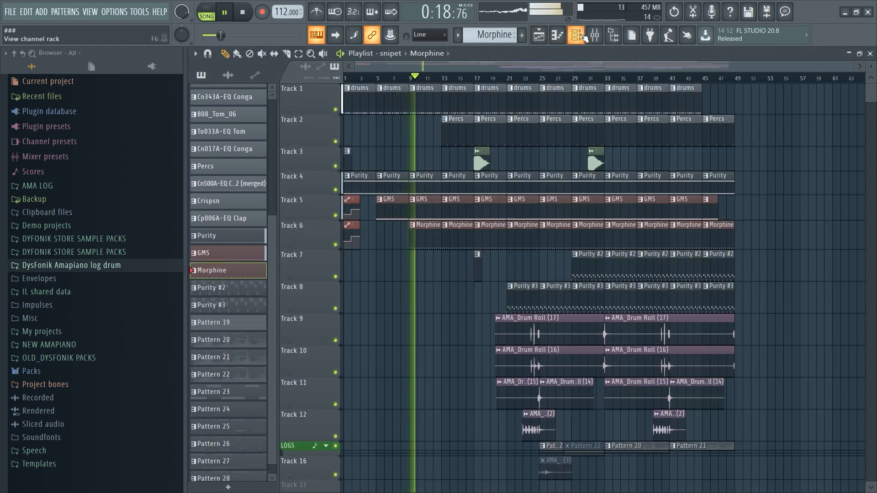
click(576, 35)
click(527, 409)
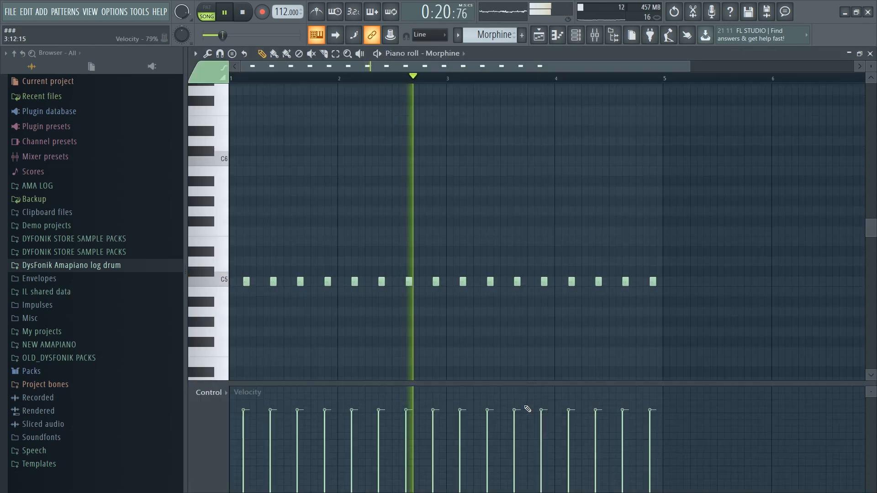
key(space)
drag(686, 66, 361, 55)
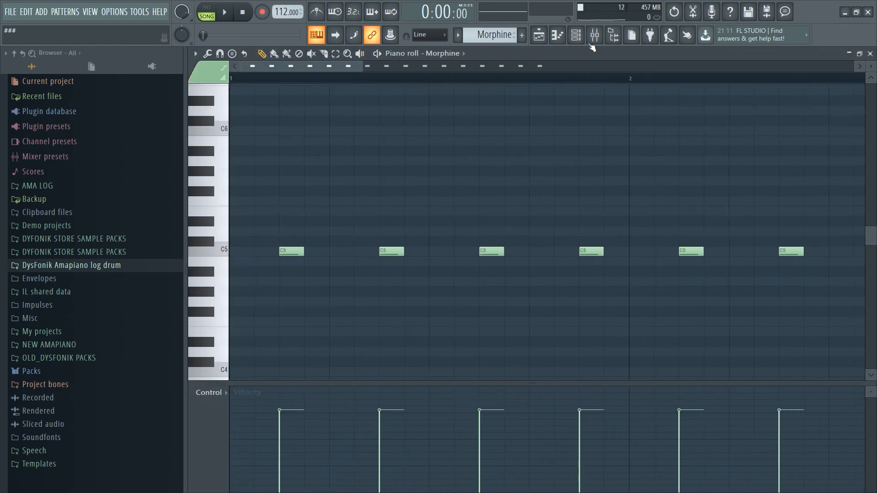
Examine the Morphine synth's settings and play its pattern on its own before returning to the playlist
click(576, 36)
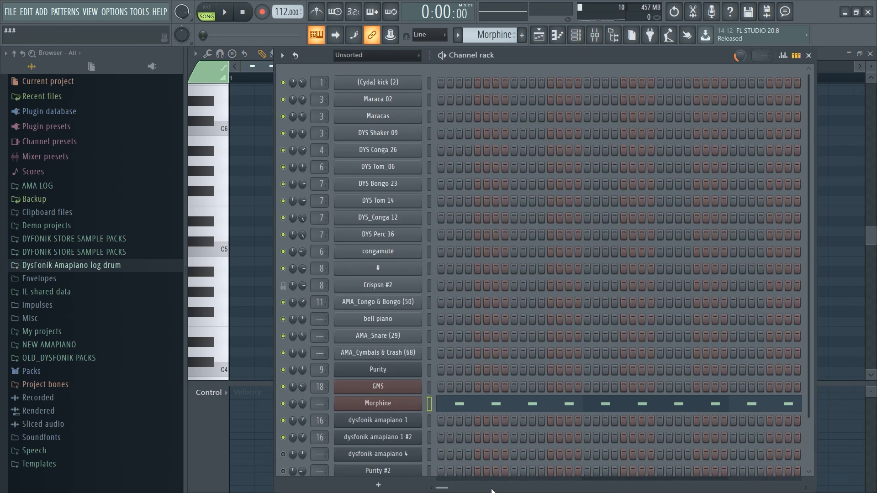
click(410, 403)
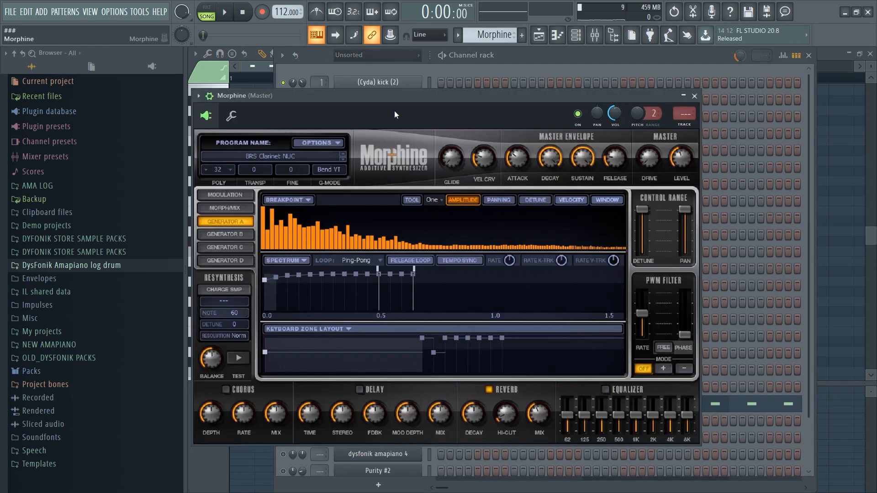
click(767, 232)
click(207, 15)
key(space)
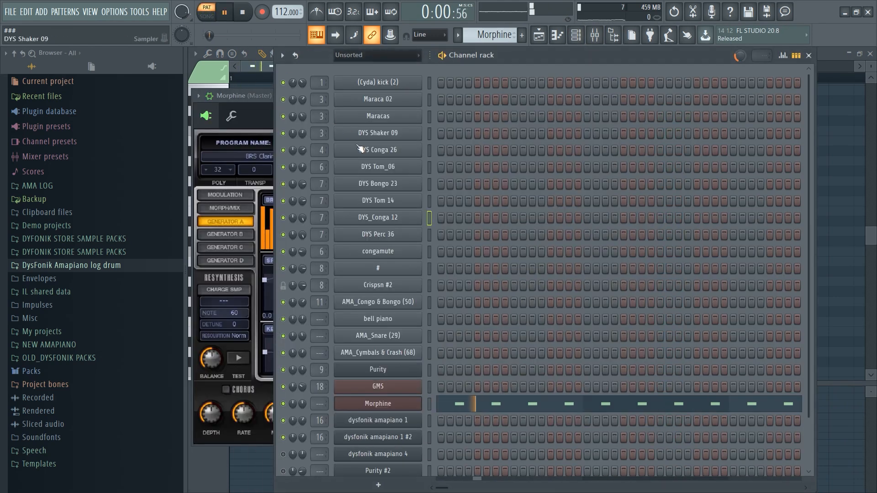
click(483, 404)
key(space)
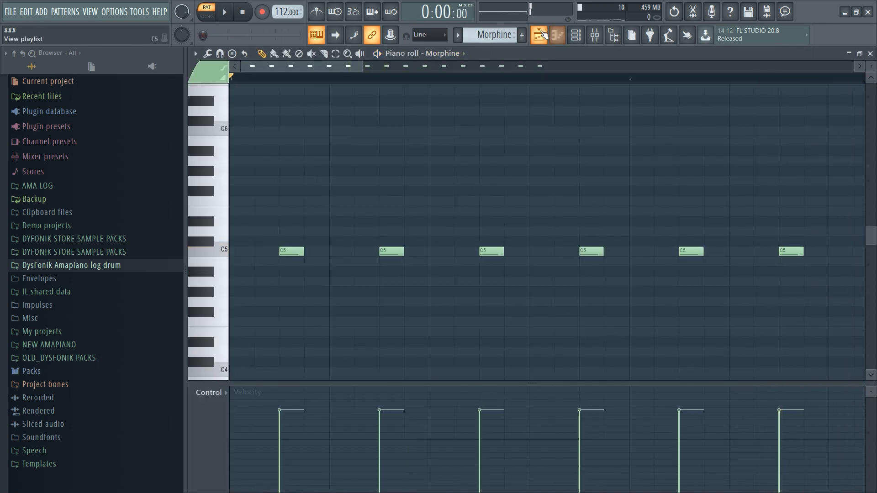
click(538, 35)
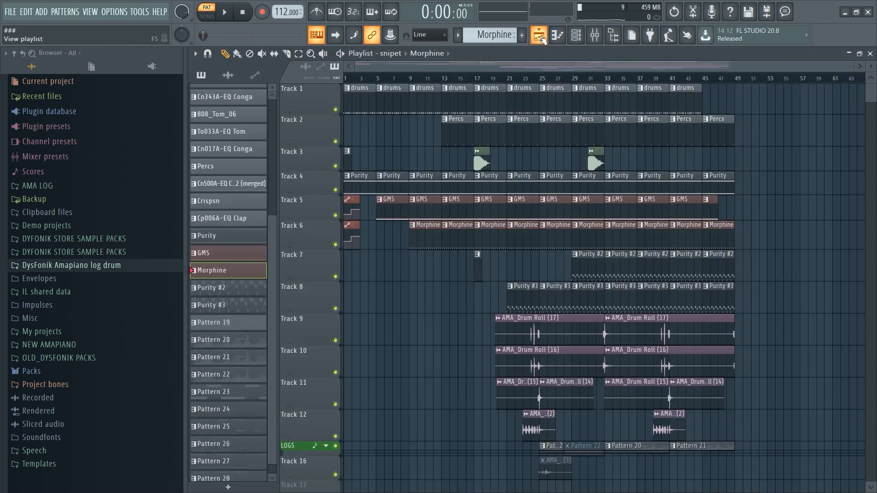
Inspect the sample settings of the fxpHOE97016sweep #2 clip on Track 3 at bar 17
click(375, 80)
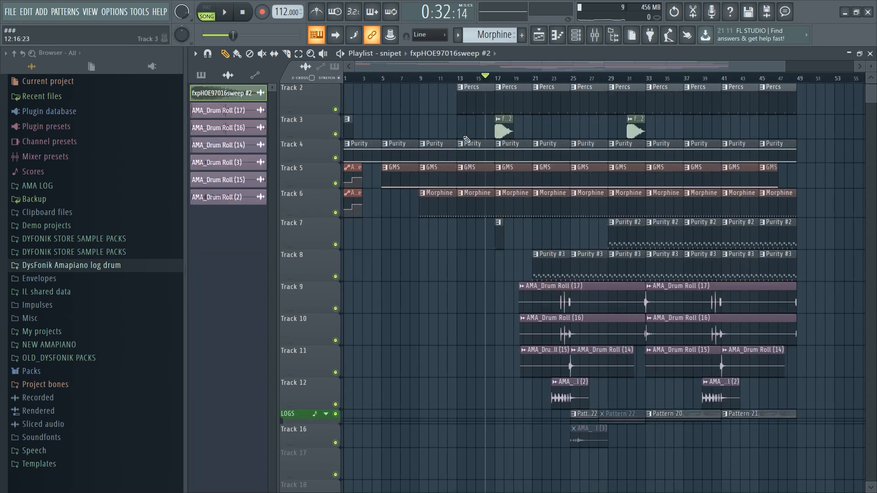
double_click(505, 131)
click(567, 172)
Pick the short pattern clip on Track 7 and play the song from bar 17
click(533, 77)
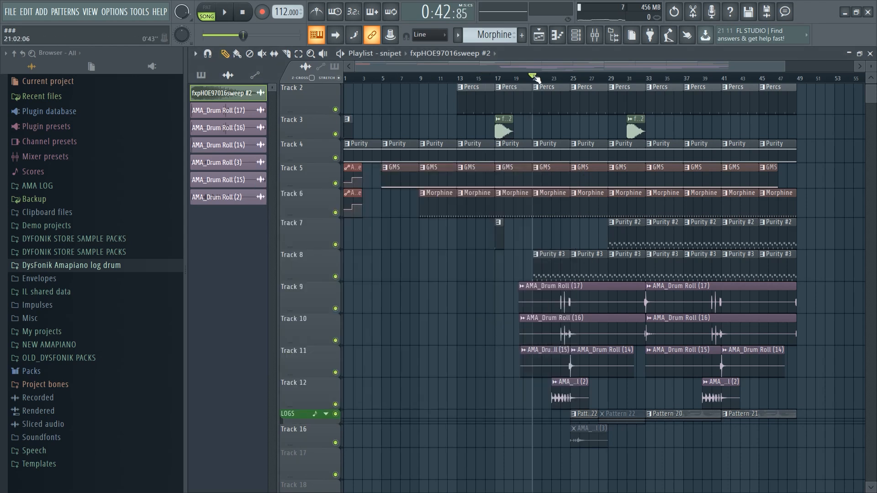
click(499, 83)
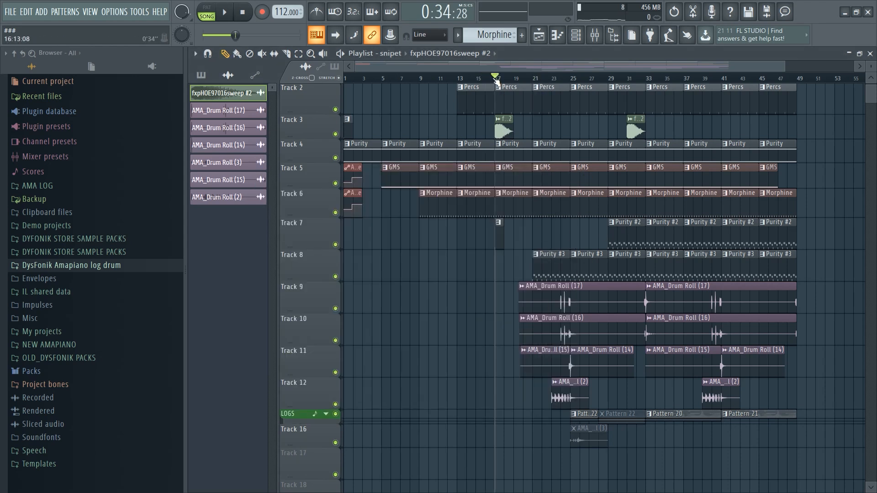
click(498, 237)
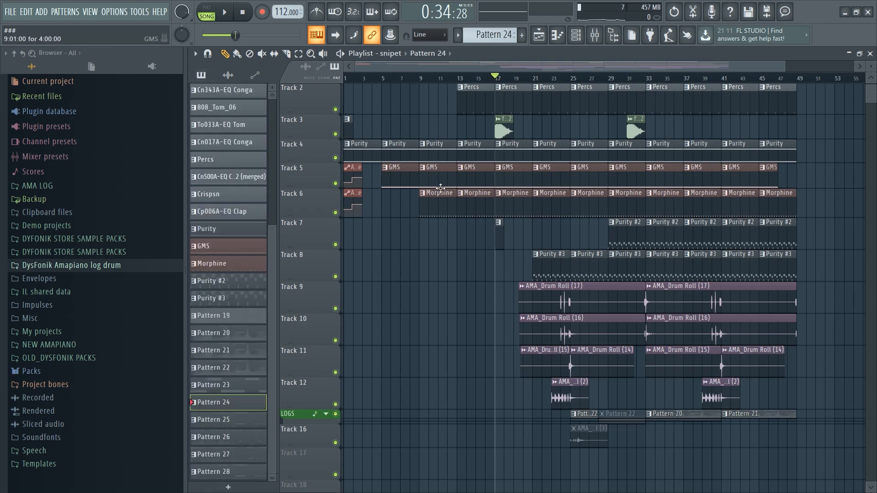
key(space)
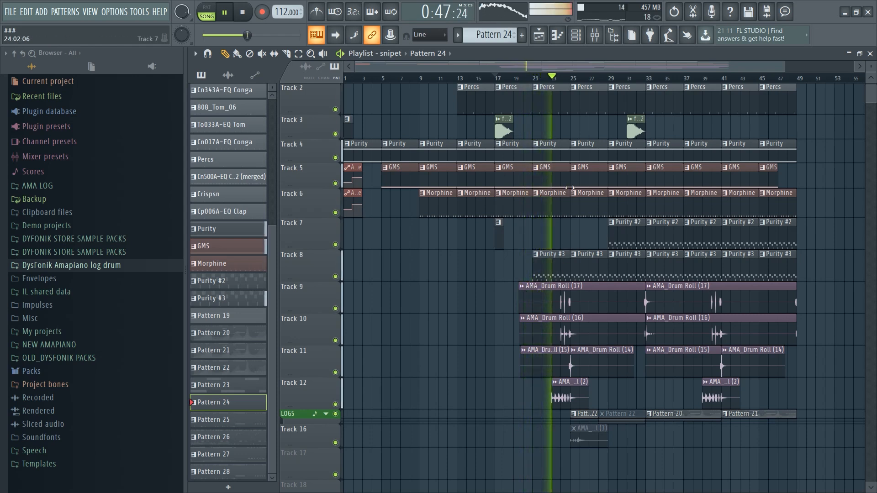
Stop playback, clear the selection made over bars 21 to 25, and set the song position to bar 21
drag(574, 80, 533, 81)
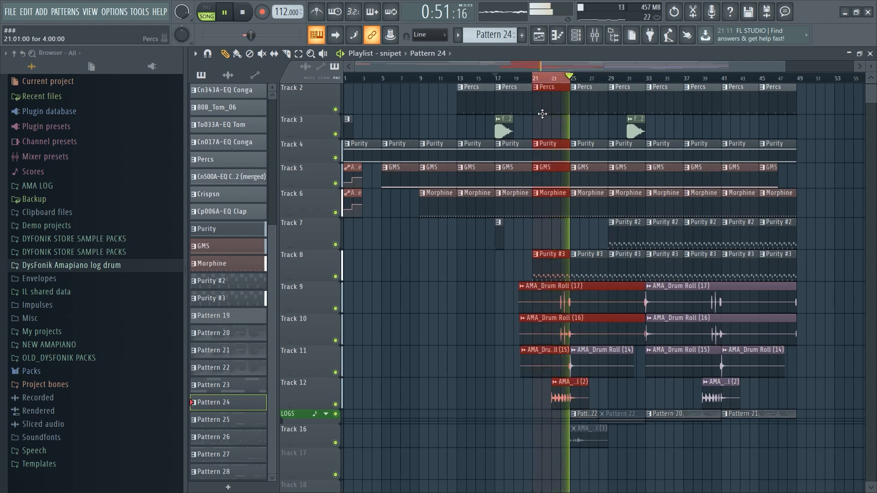
key(space)
click(553, 81)
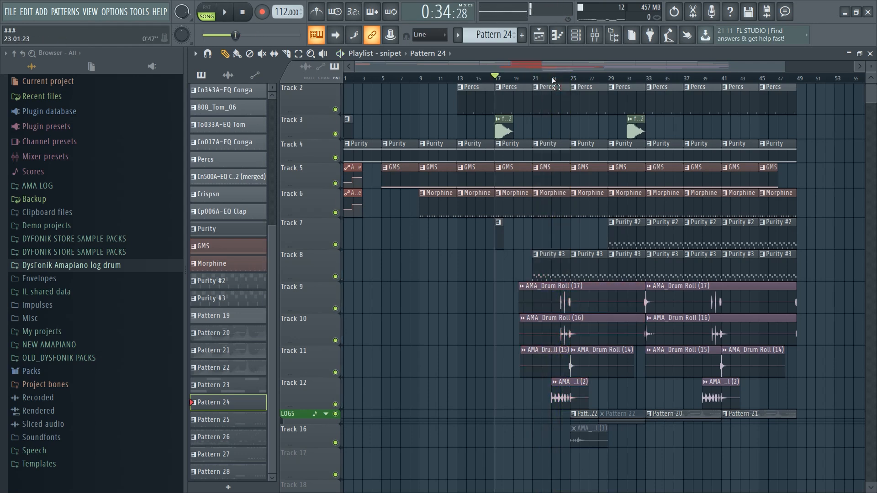
click(535, 81)
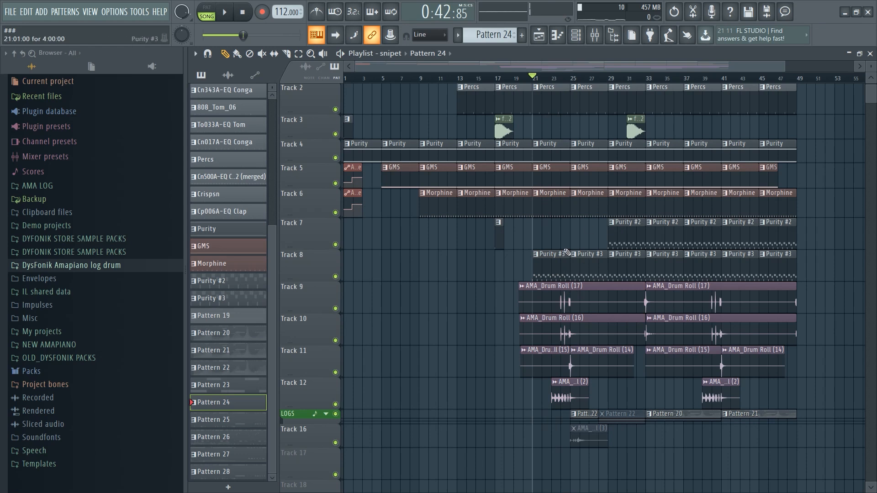
Select bars 21 to 25 on the playlist timeline and pick the Purity #3 clip on Track 8
drag(569, 80, 535, 82)
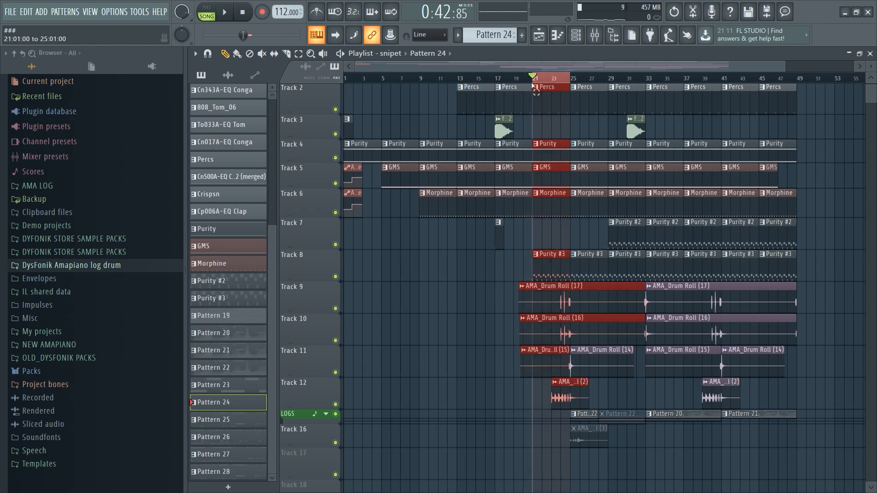
click(565, 234)
click(562, 259)
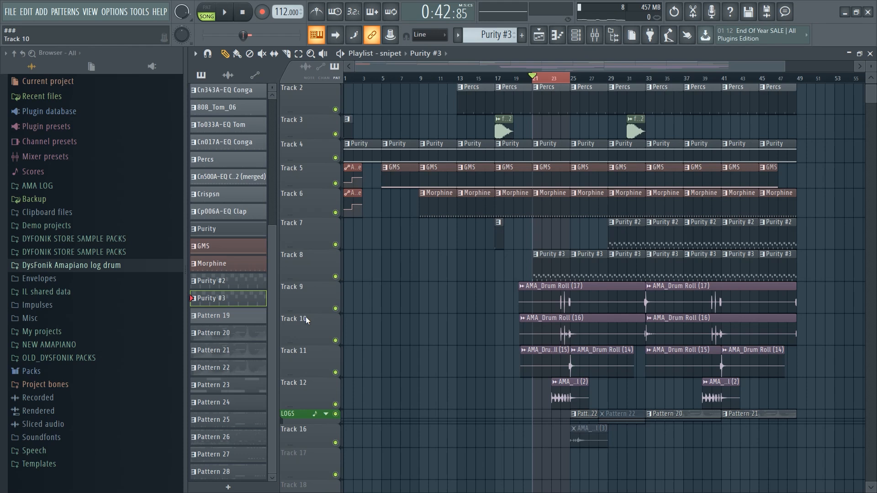
Solo Track 9 and unmute Tracks 10, 11 and 12 so only the drum roll tracks sound
right_click(335, 309)
click(337, 341)
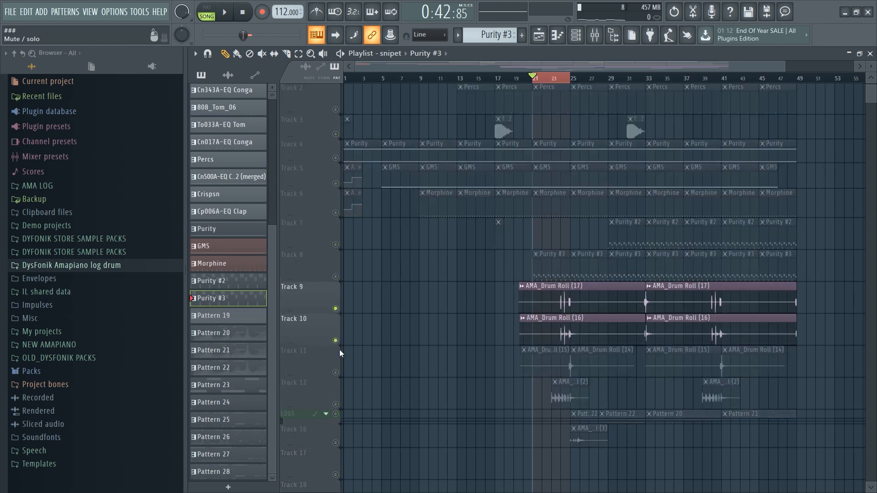
click(336, 372)
click(337, 404)
Play the isolated drum rolls over bars 21 to 25, and clear the time selection after stopping
key(space)
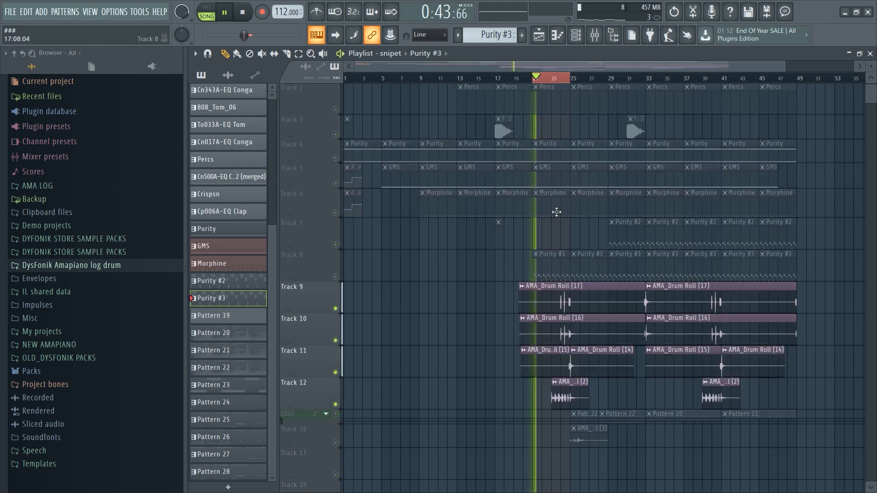
click(560, 79)
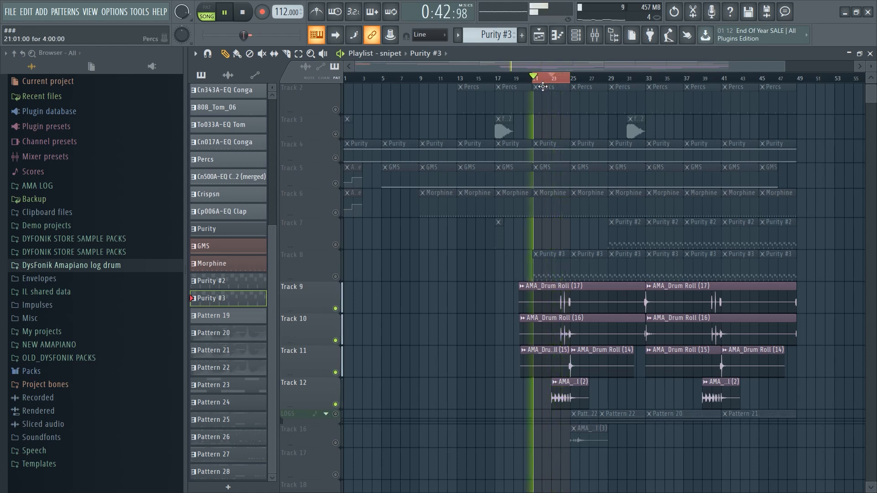
key(space)
right_click(537, 81)
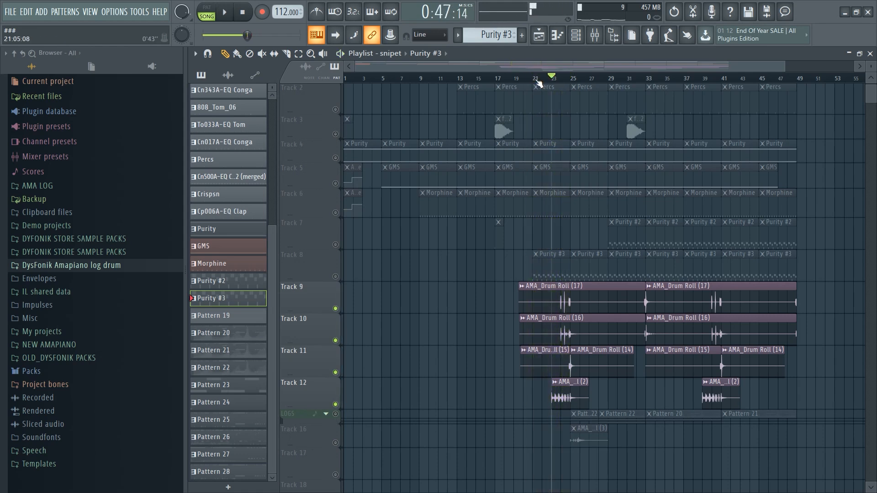
Unmute Track 8, switch to pattern mode and open the Purity #3 channel's notes in the piano roll
click(336, 278)
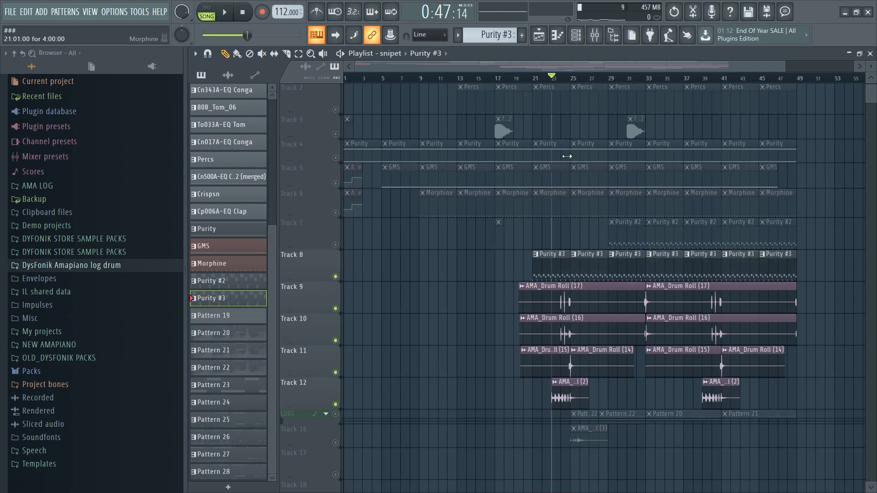
click(576, 34)
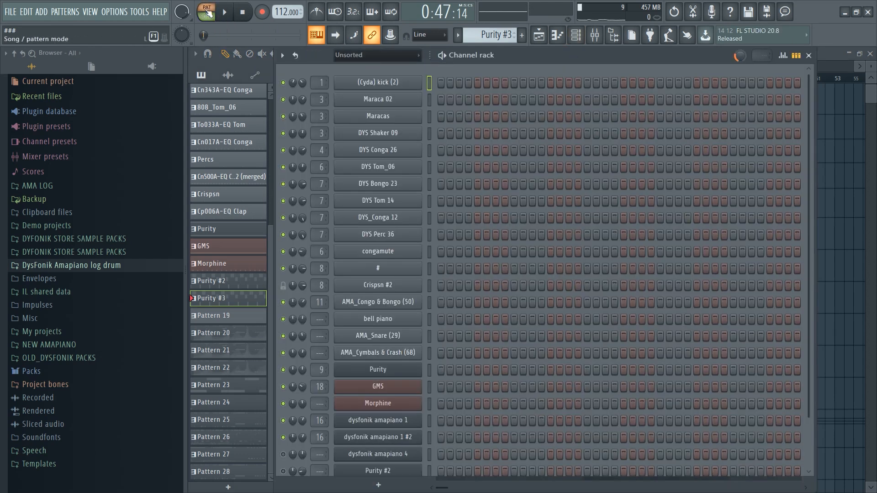
scroll(519, 294, down, 3)
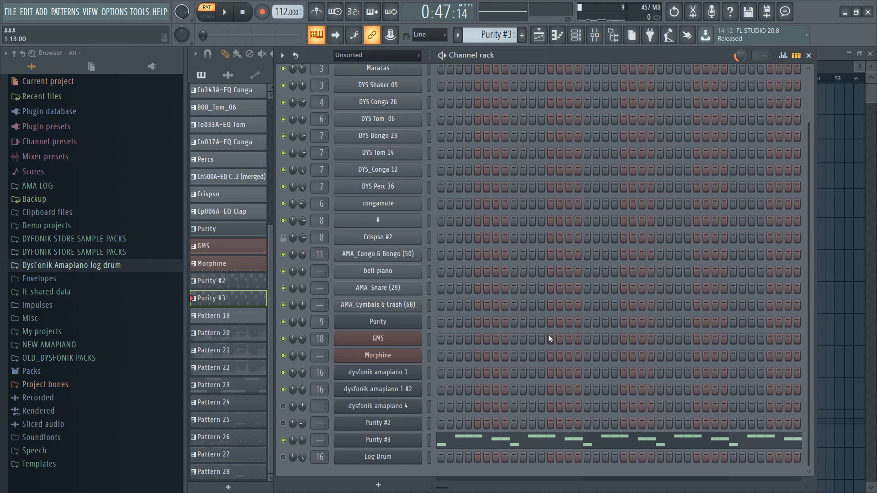
click(503, 442)
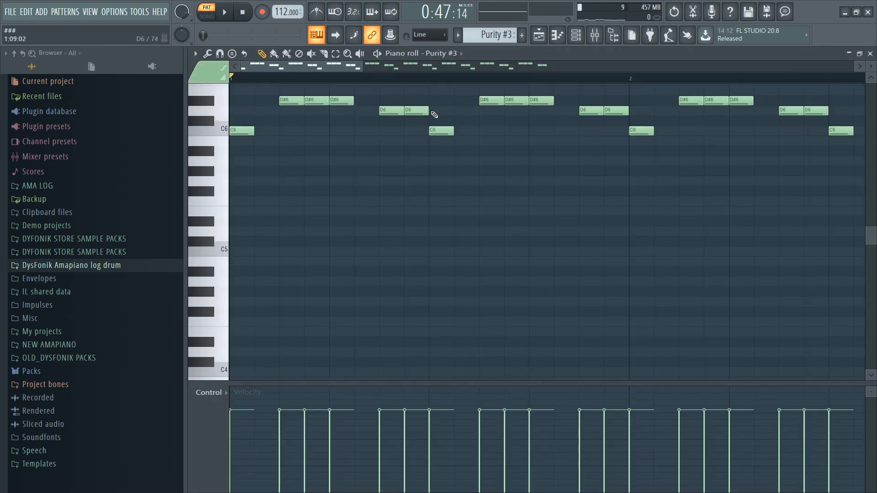
Play the Purity #3 pattern on its own and examine its notes across all four bars
drag(360, 66, 740, 66)
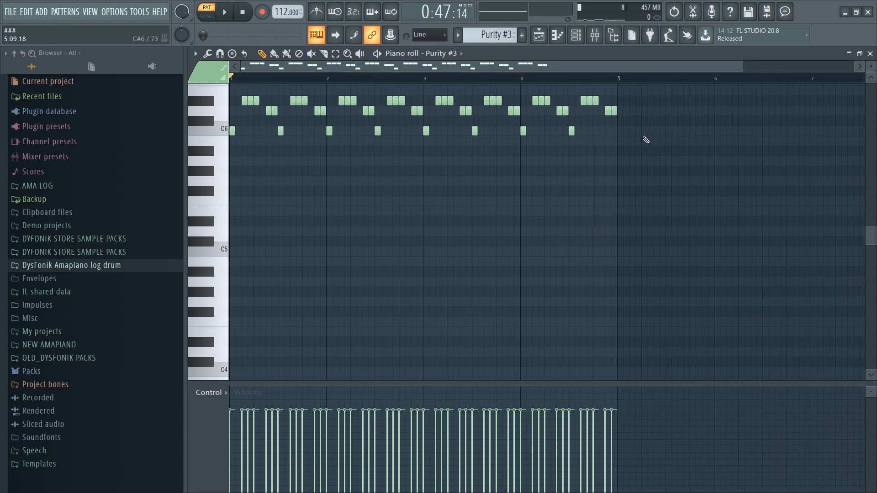
scroll(594, 169, up, 3)
key(space)
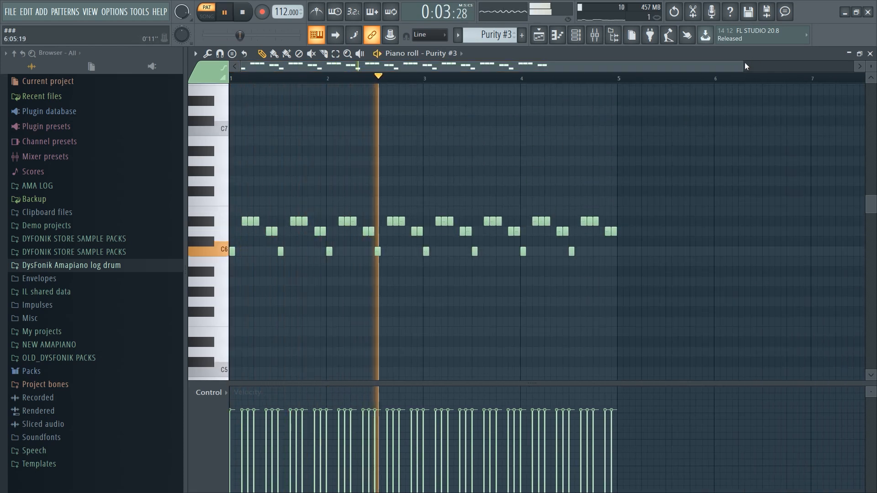
drag(744, 67, 587, 68)
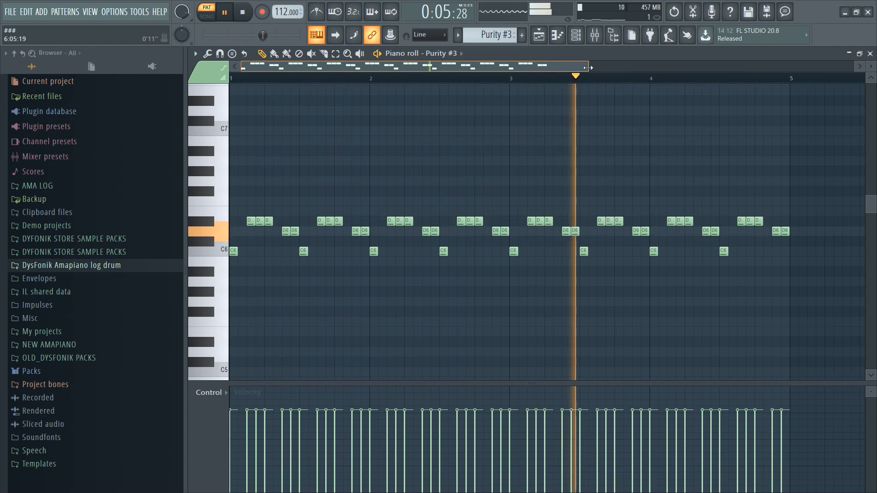
Examine the Purity #3 synth's preset, stop playback and return to the playlist
click(574, 37)
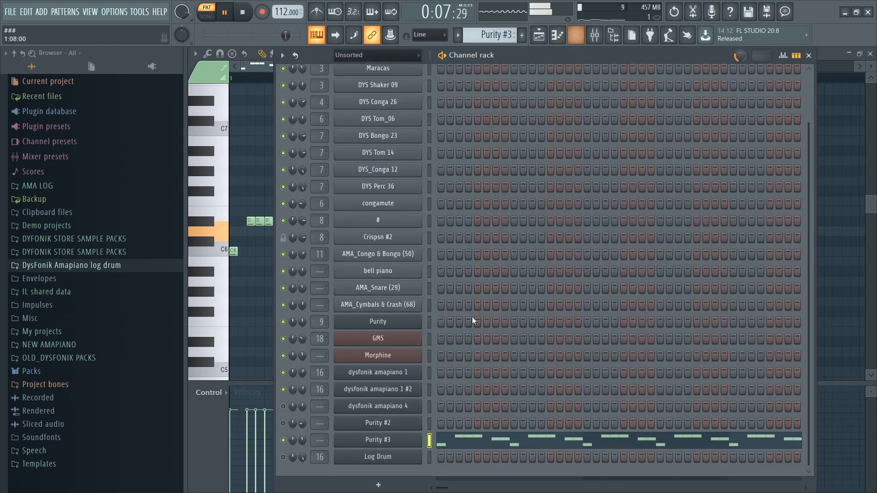
click(404, 445)
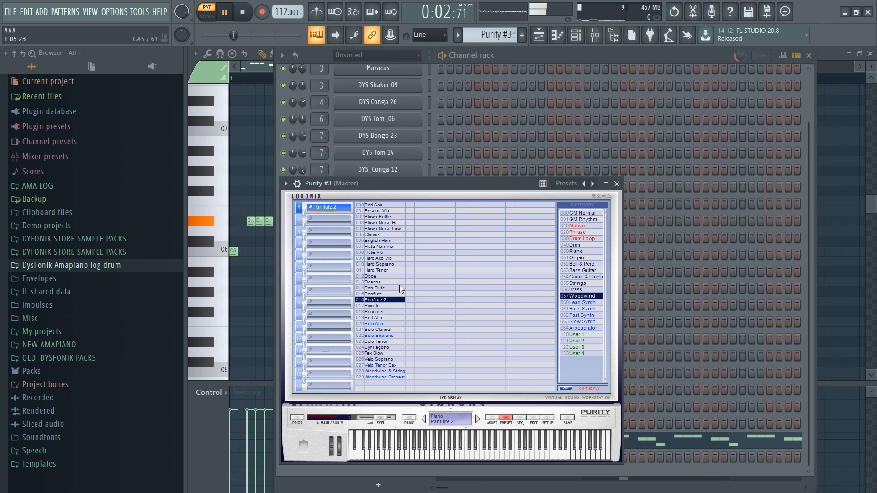
click(616, 183)
key(space)
click(539, 35)
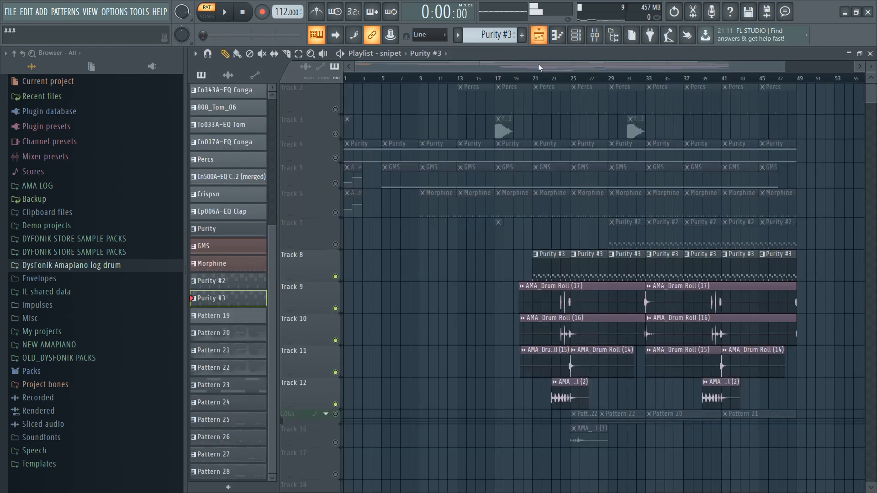
Switch back to song mode, unmute all tracks and play the full arrangement from just before bar 21
click(514, 78)
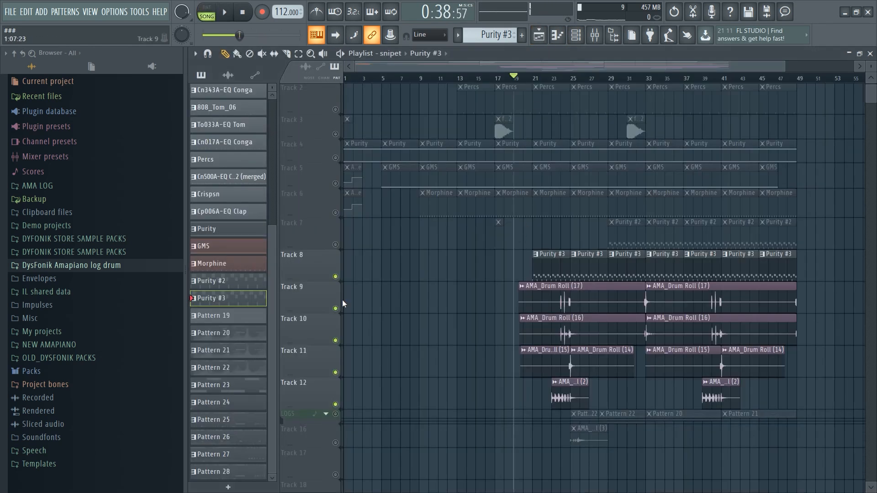
ctrl+click(336, 278)
click(531, 79)
key(space)
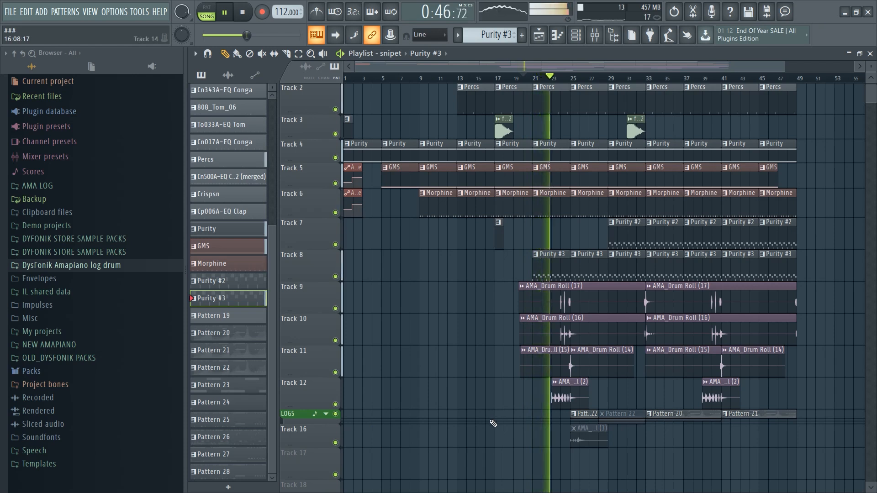
Pick the Pattern 22 clip on the LOGS track, stop playback and set the song position to bar 25
click(589, 415)
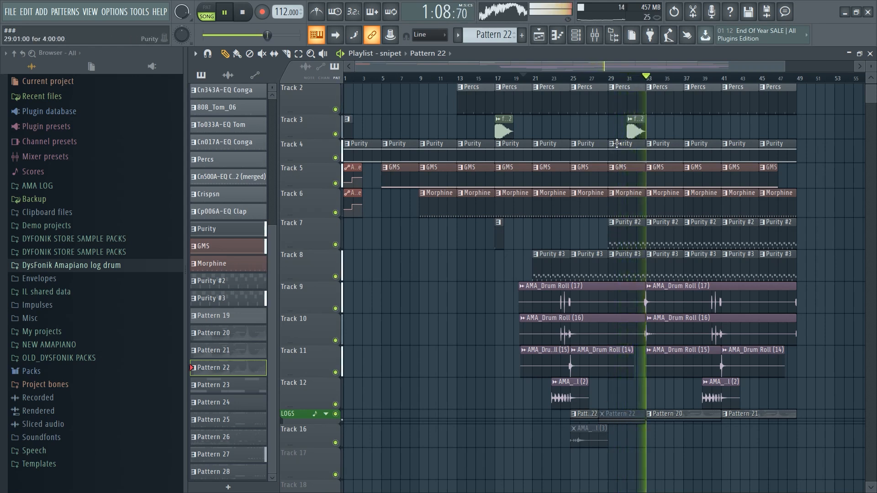
key(space)
drag(644, 84, 570, 89)
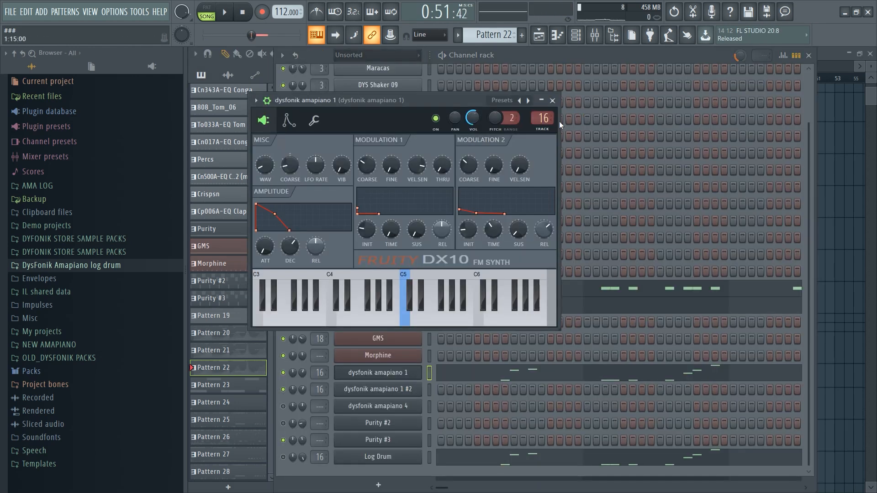
Close the dysfonik amapiano 1 synth, examine its Pattern 22 notes in the piano roll and return to the playlist
click(552, 100)
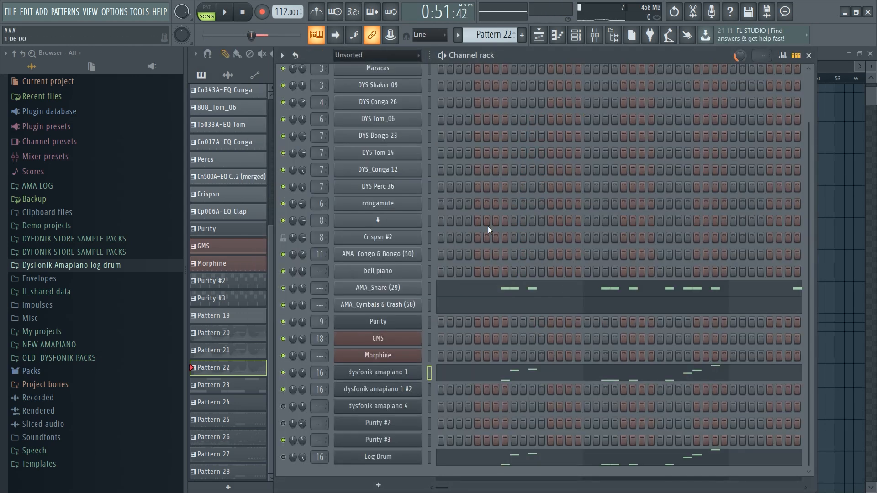
click(523, 384)
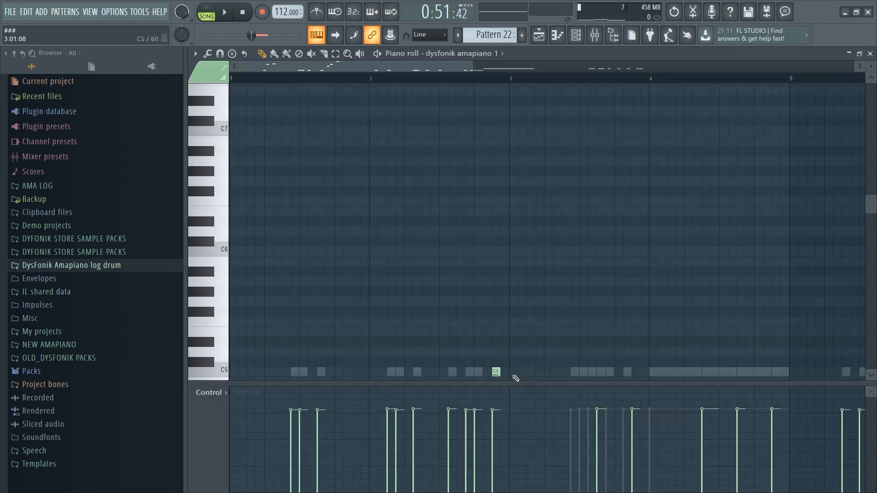
drag(472, 68, 744, 92)
scroll(626, 280, down, 6)
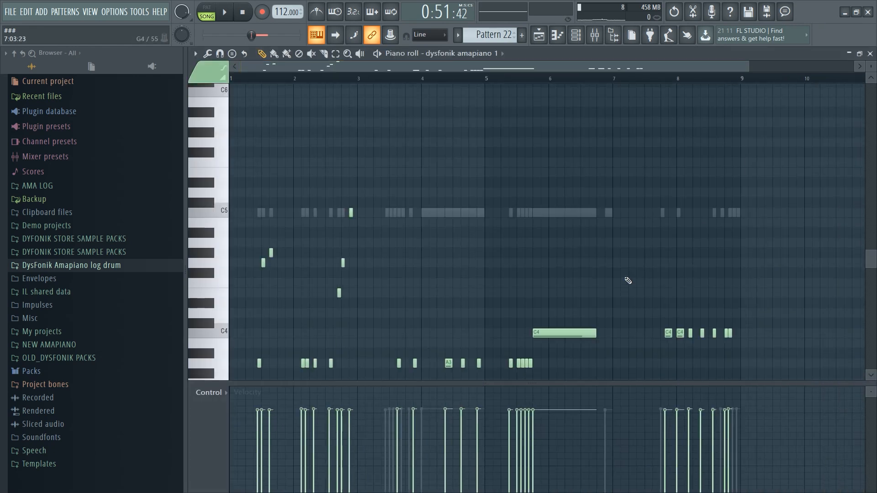
scroll(676, 177, up, 2)
drag(745, 62, 576, 108)
click(539, 35)
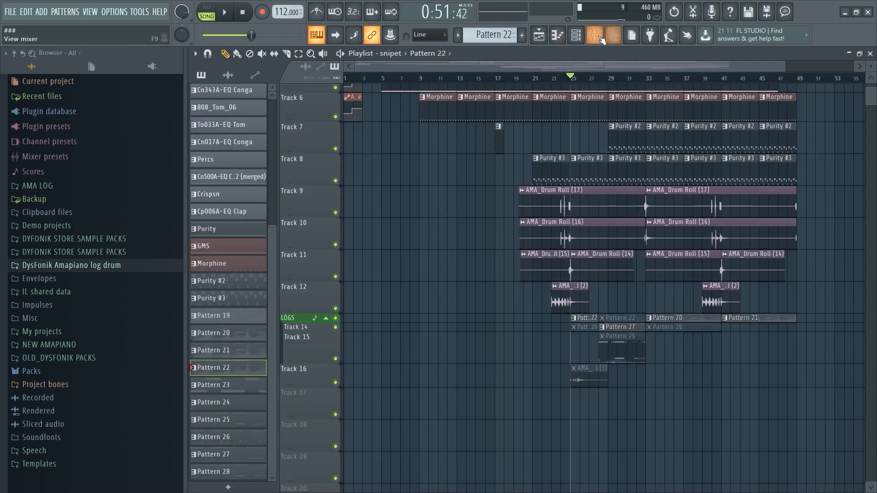
Inspect the Fruity parametric EQ 2 settings on the dysfonik amapiano 1 mixer track
click(600, 38)
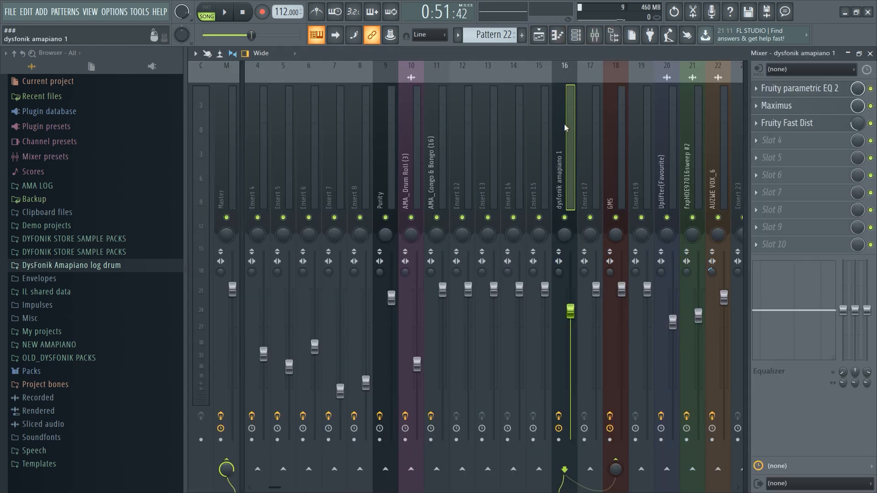
click(814, 89)
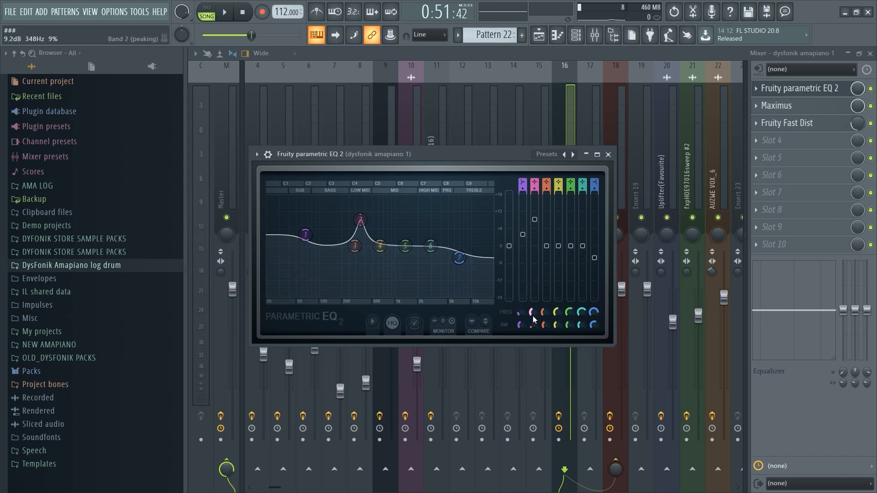
click(607, 154)
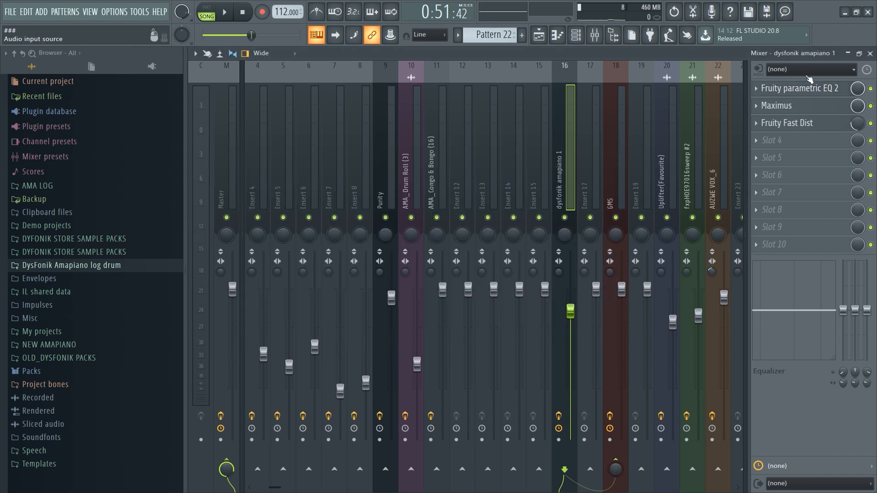
Inspect the Maximus settings and its preset list on the dysfonik amapiano 1 mixer track
click(814, 105)
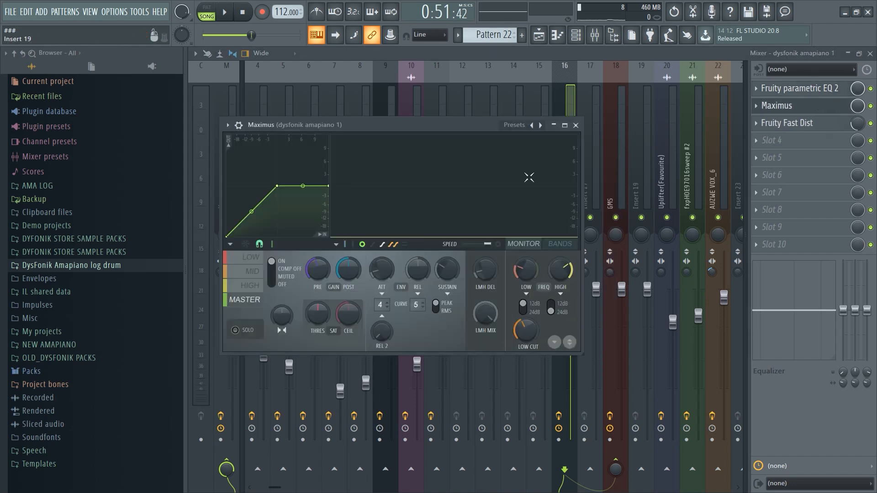
click(542, 125)
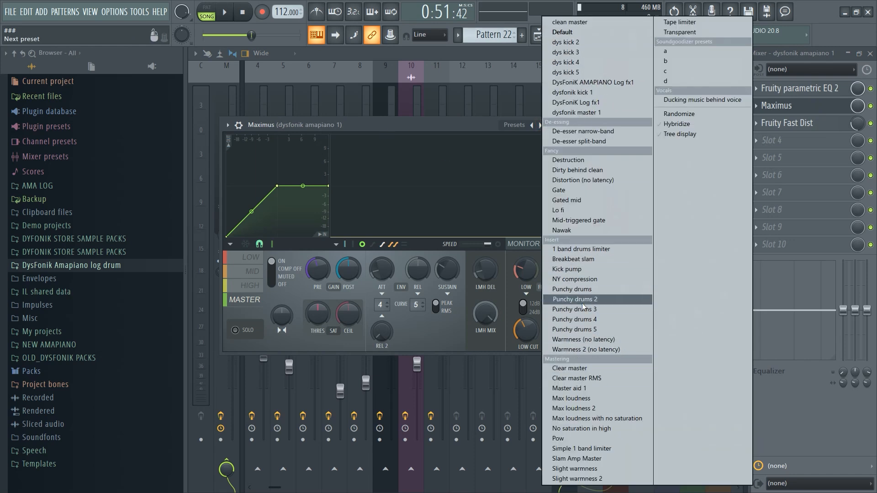
click(491, 127)
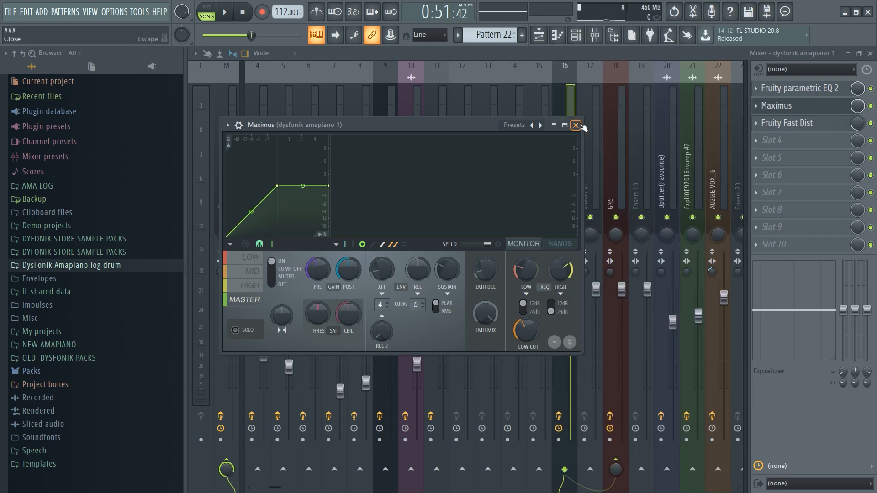
click(582, 125)
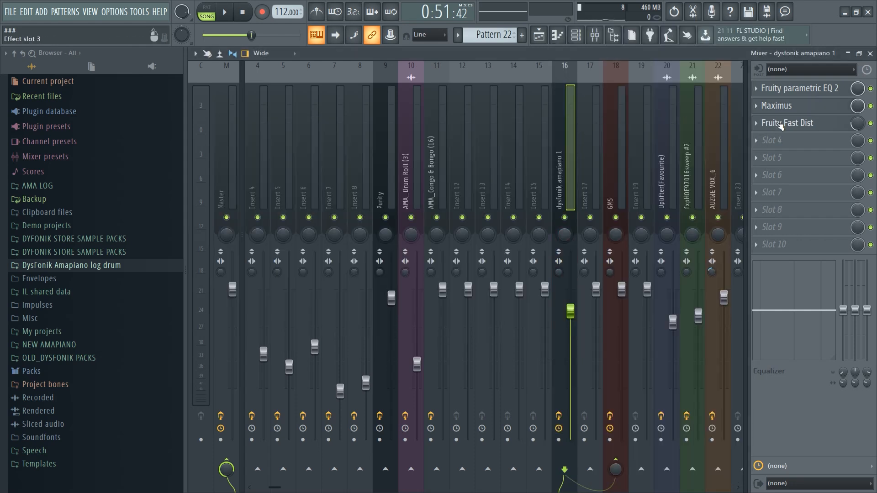
Inspect the Fruity Fast Dist settings on the dysfonik amapiano 1 mixer track and return to the playlist
click(781, 124)
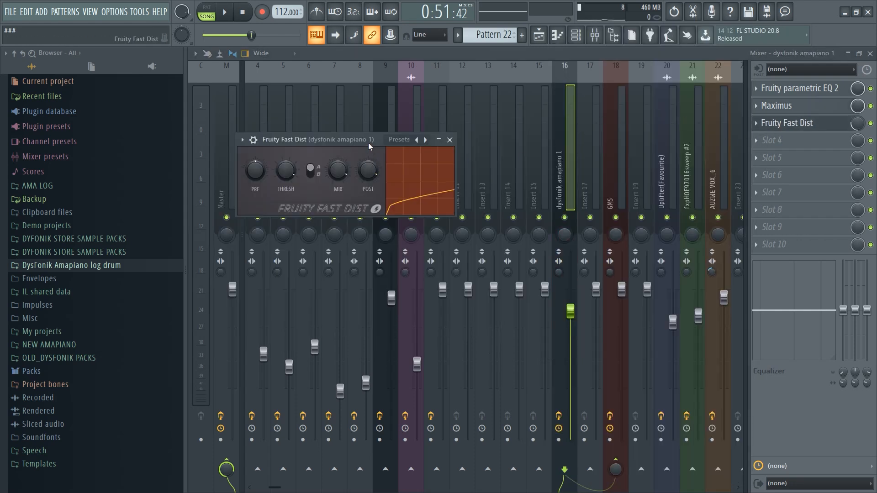
click(450, 140)
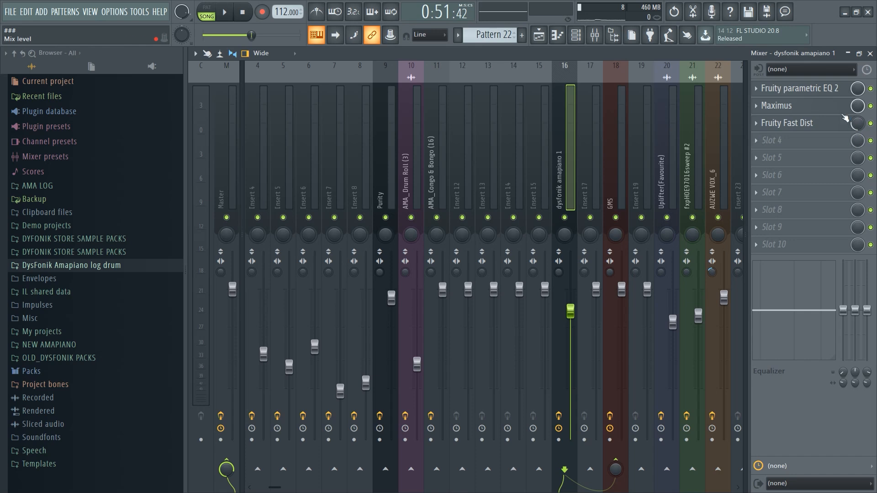
click(817, 124)
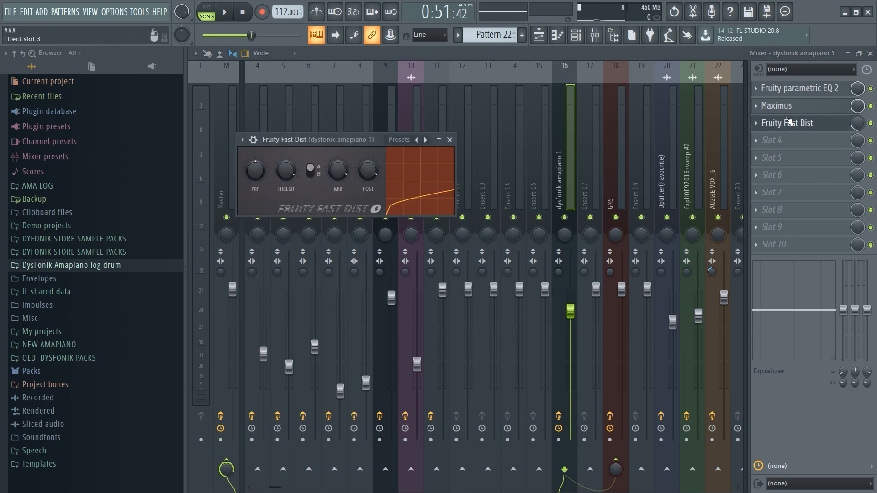
click(539, 36)
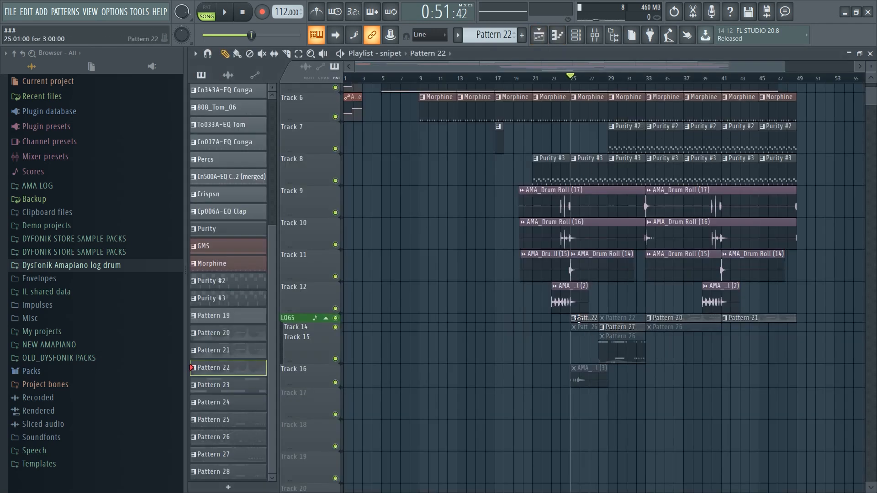
Play the song with the dysfonik amapiano 1 synth open to examine its Modulation 1 and 2 knobs, and return to the playlist
click(575, 38)
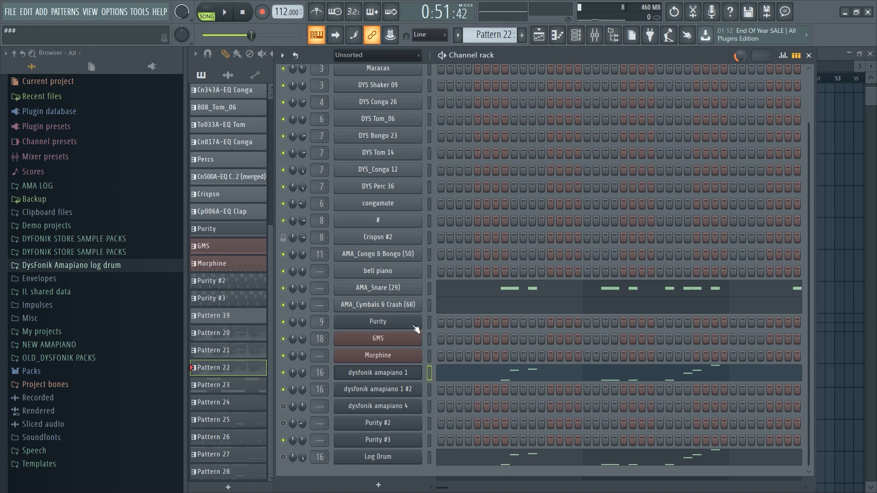
click(411, 372)
mouse_move(502, 85)
mouse_down()
mouse_move(527, 101)
mouse_move(506, 84)
mouse_up()
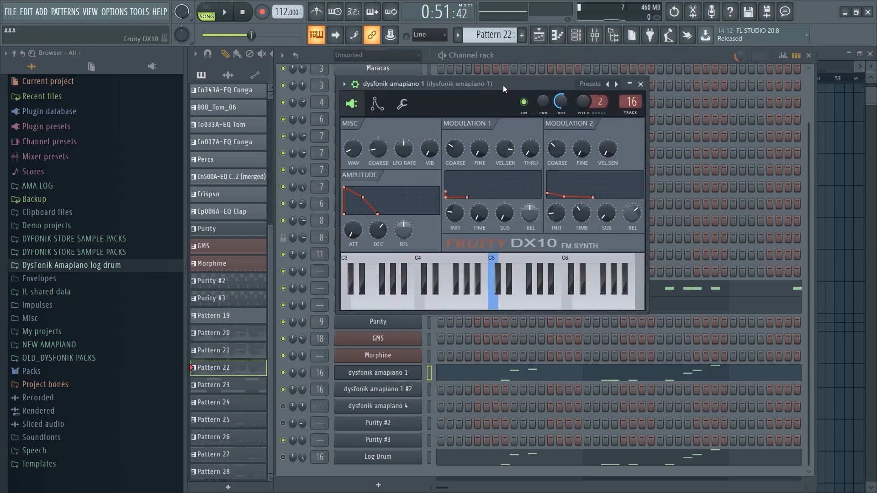
key(space)
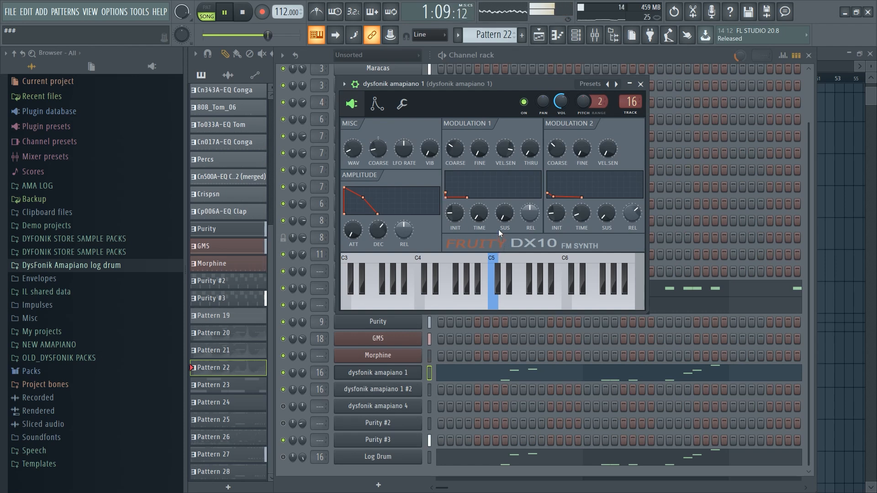
mouse_move(481, 214)
mouse_down()
mouse_move(482, 240)
mouse_move(479, 229)
mouse_up()
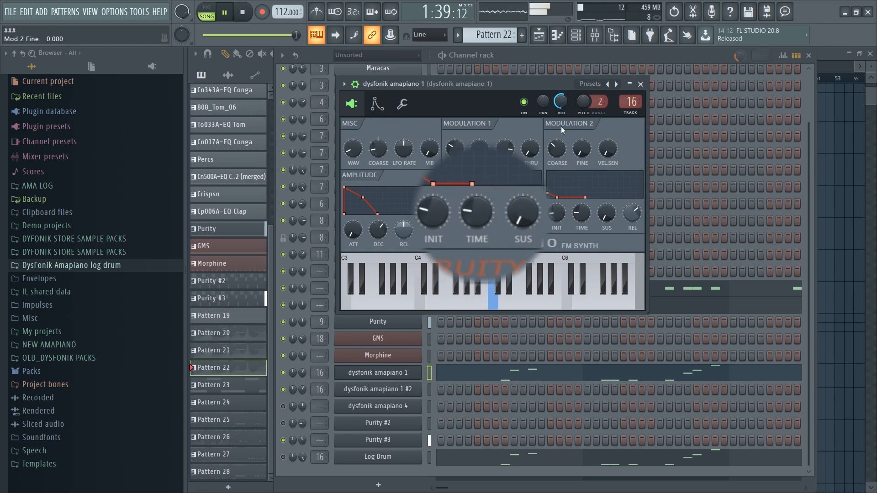
key(space)
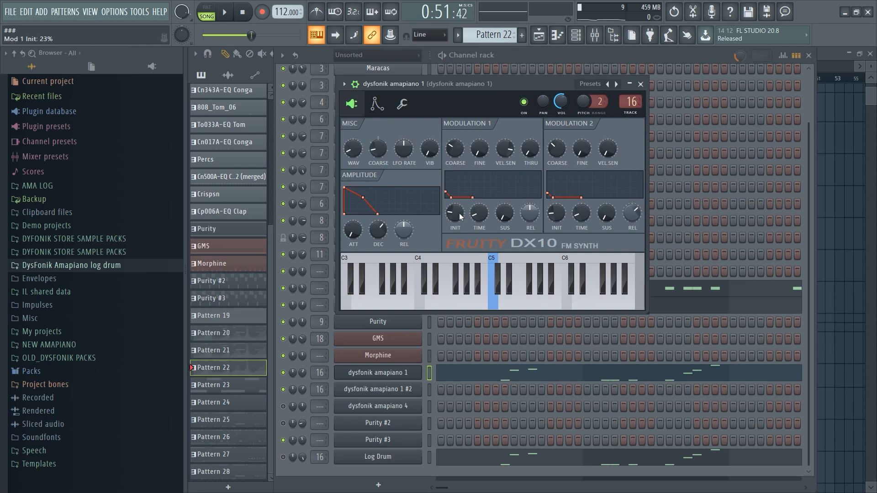
right_click(482, 429)
click(576, 35)
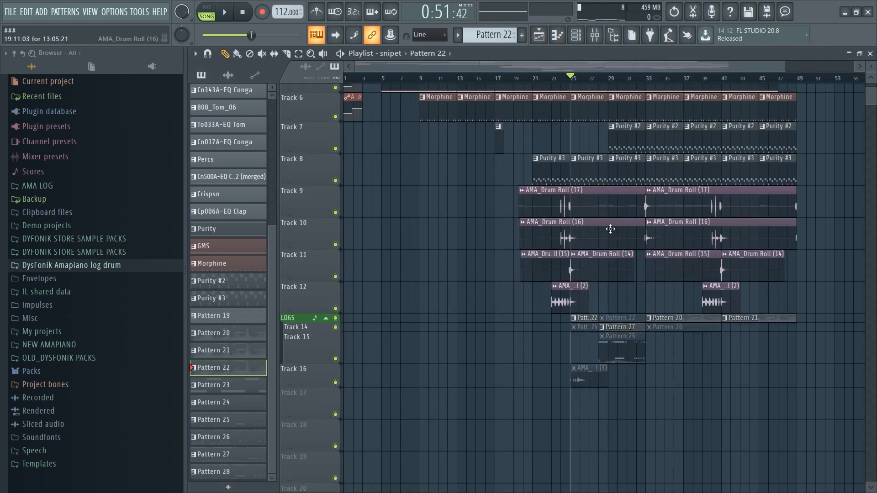
click(586, 36)
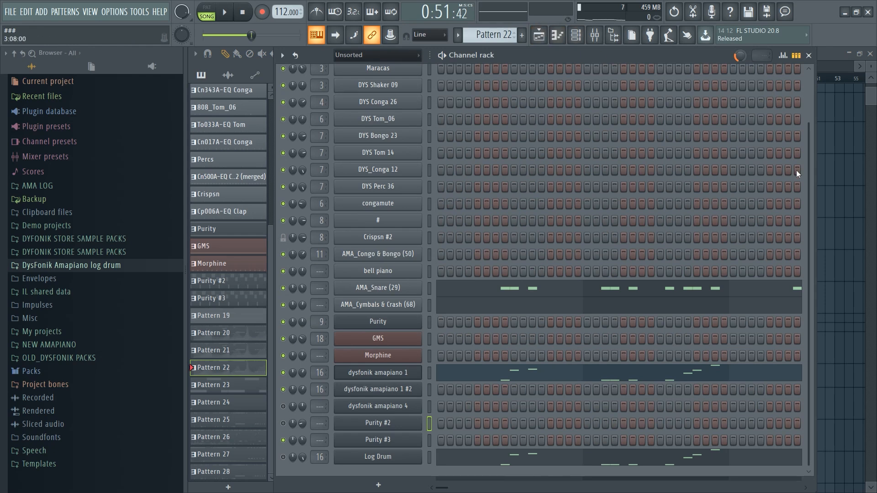
click(830, 283)
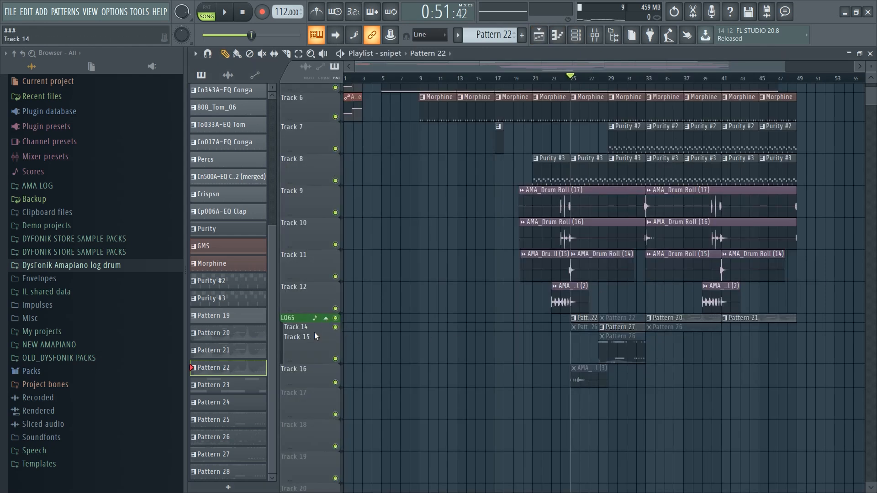
Enlarge the LOGS track and Track 14 in the playlist and examine the automation curves in their pattern clips
drag(313, 331, 315, 384)
drag(308, 323, 309, 389)
scroll(639, 81, up, 3)
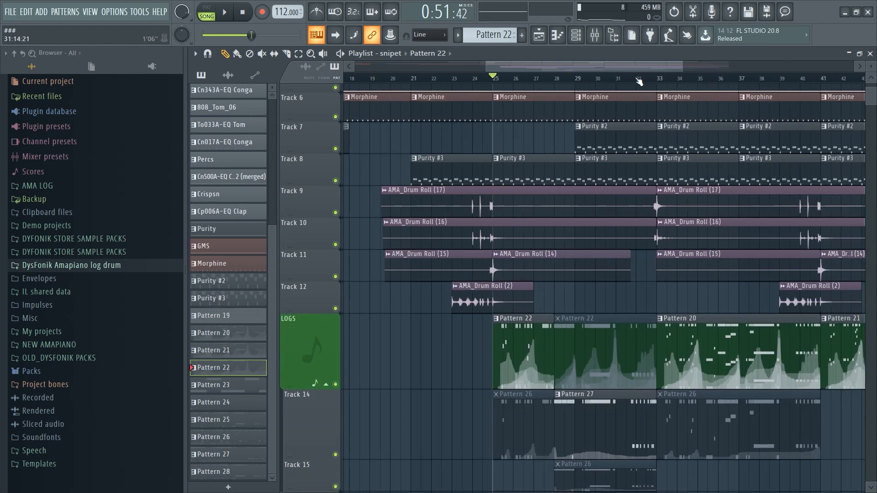
scroll(638, 82, up, 2)
scroll(491, 81, up, 2)
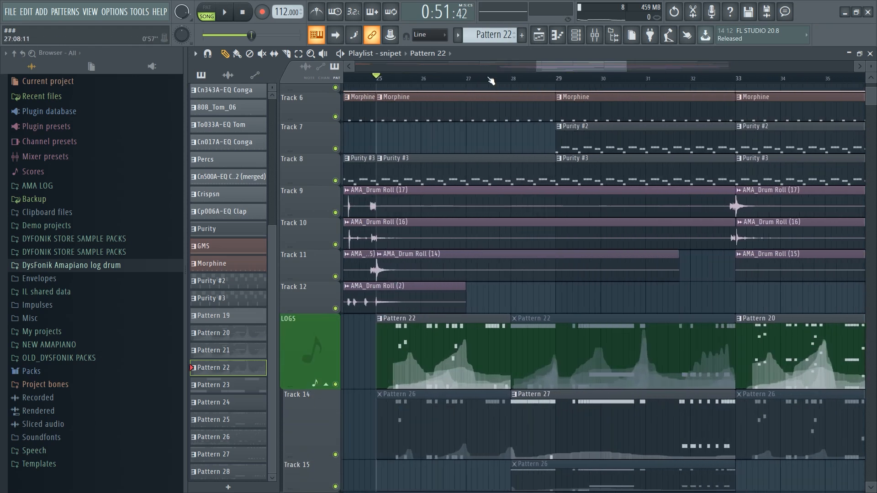
scroll(502, 67, up, 1)
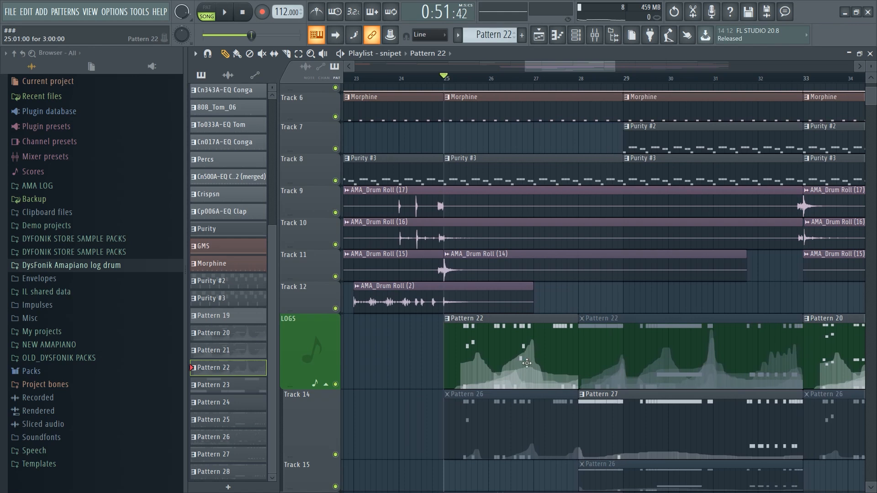
scroll(484, 73, up, 2)
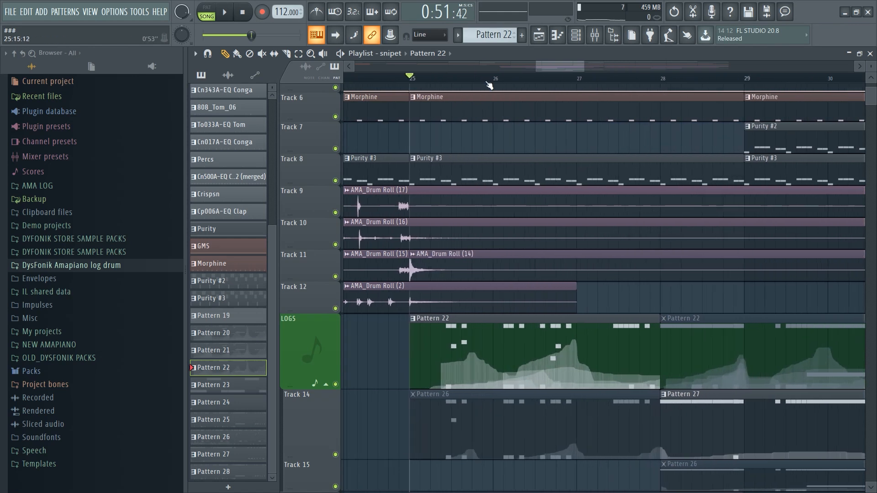
scroll(517, 321, down, 2)
drag(581, 67, 800, 67)
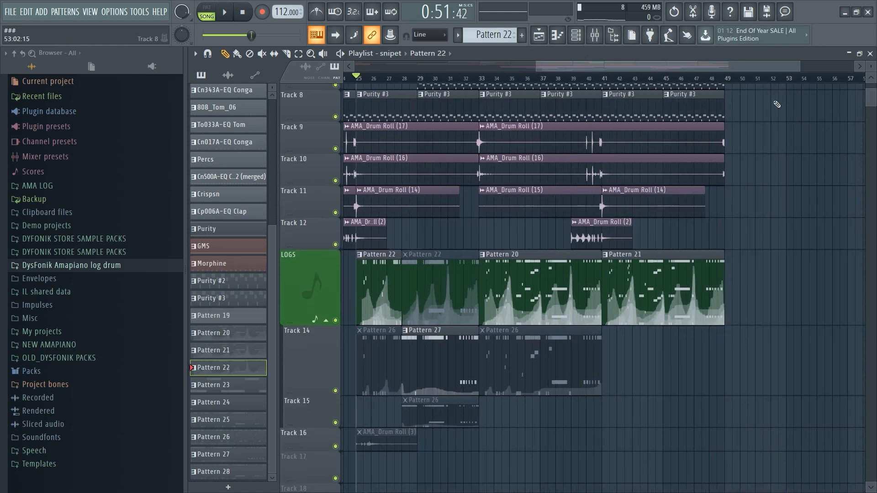
Enable recording of notes and automation, and copy the Log Drum notes from Pattern 22 into a new Pattern 29
click(263, 13)
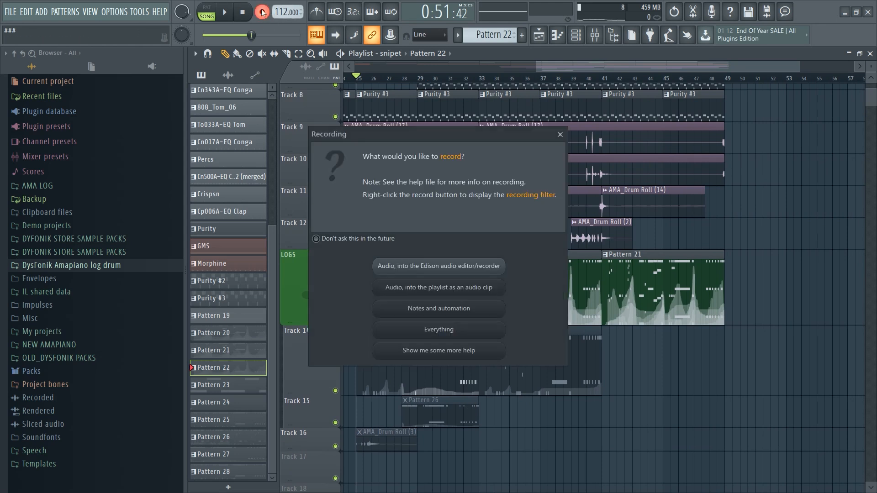
click(438, 310)
click(575, 35)
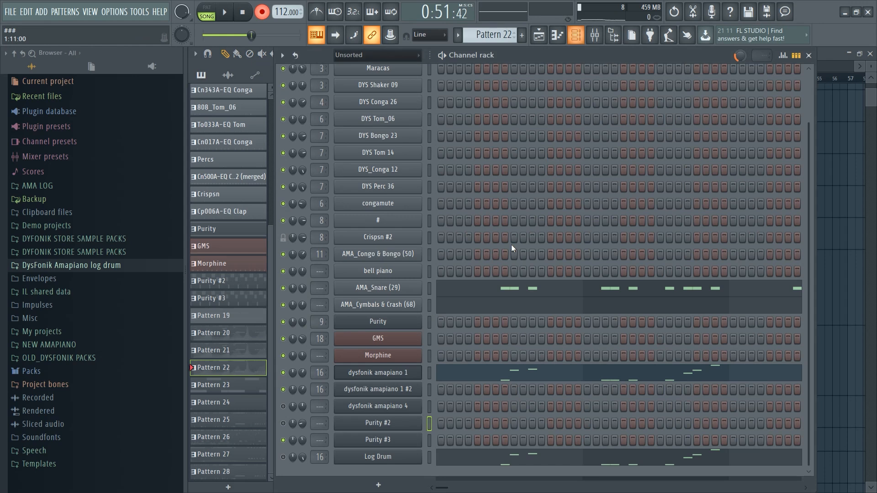
right_click(389, 457)
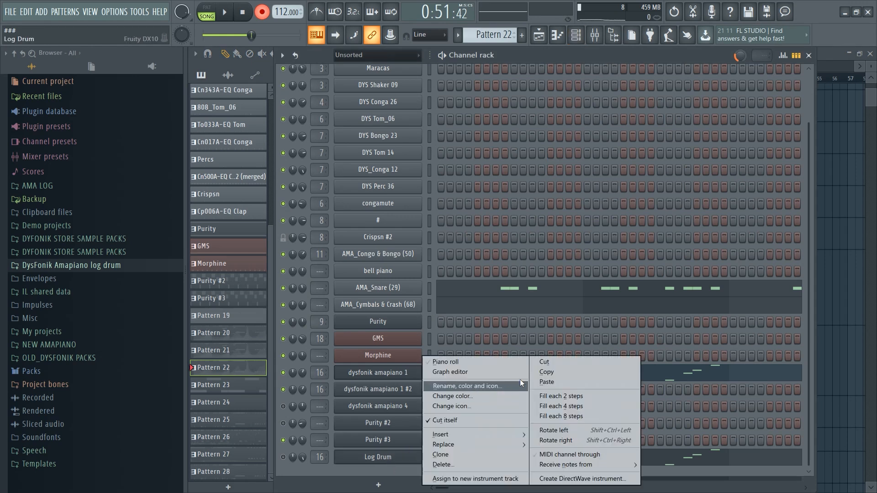
click(547, 371)
click(522, 34)
key(Return)
key(ctrl+v)
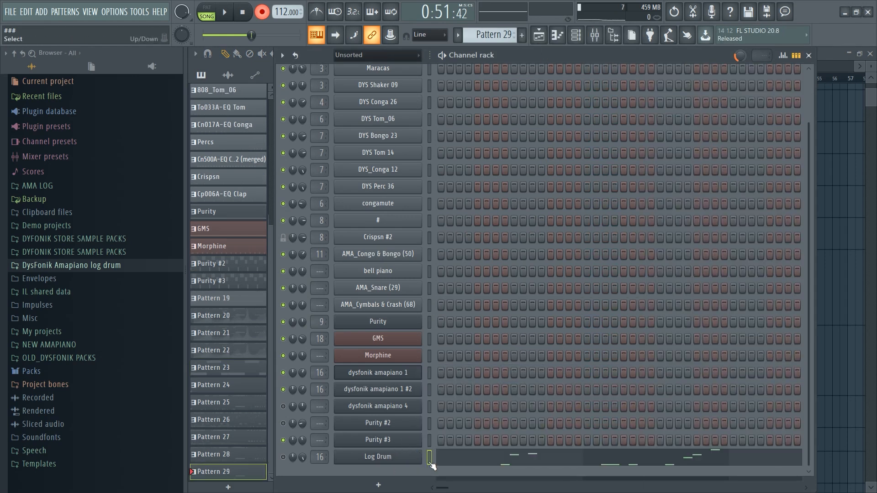
Clone the Log Drum channel, paste the copied notes into the clone and unmute it
right_click(406, 459)
click(451, 453)
click(558, 416)
scroll(557, 417, down, 1)
click(430, 443)
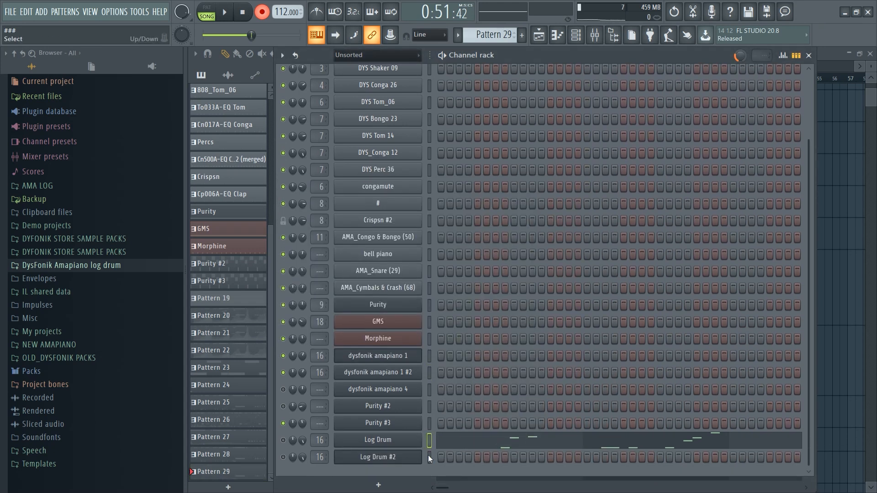
click(430, 457)
key(ctrl+v)
click(284, 459)
click(840, 266)
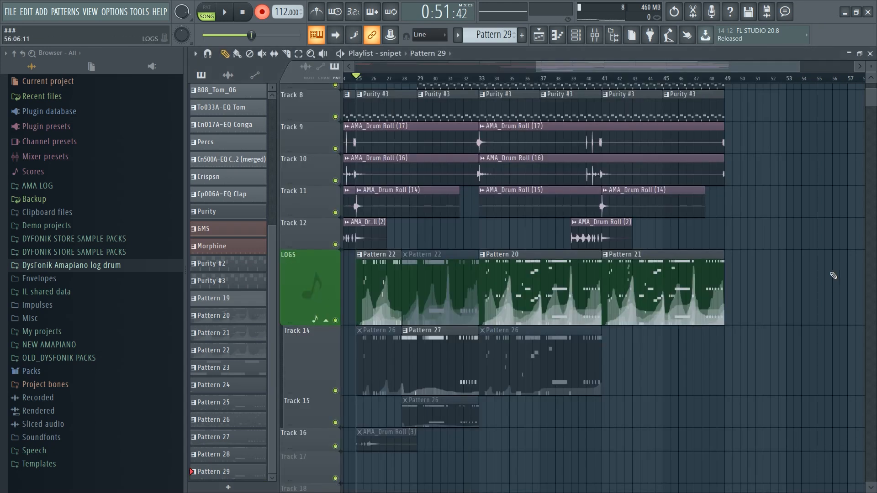
Place Pattern 29 on Track 14 at bar 53 and select bars 53 to 61 as the playback range
scroll(841, 267, down, 3)
click(803, 263)
drag(810, 268, 825, 269)
click(786, 78)
drag(722, 67, 769, 68)
drag(665, 78, 787, 69)
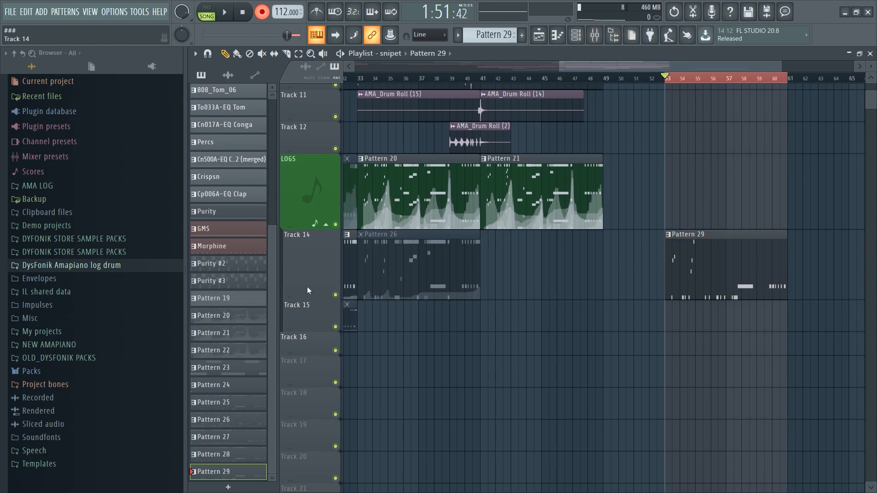
drag(307, 298, 307, 268)
Try recording automation of the Log Drum #2 synth's modulation envelope knobs while Pattern 29 plays
click(576, 35)
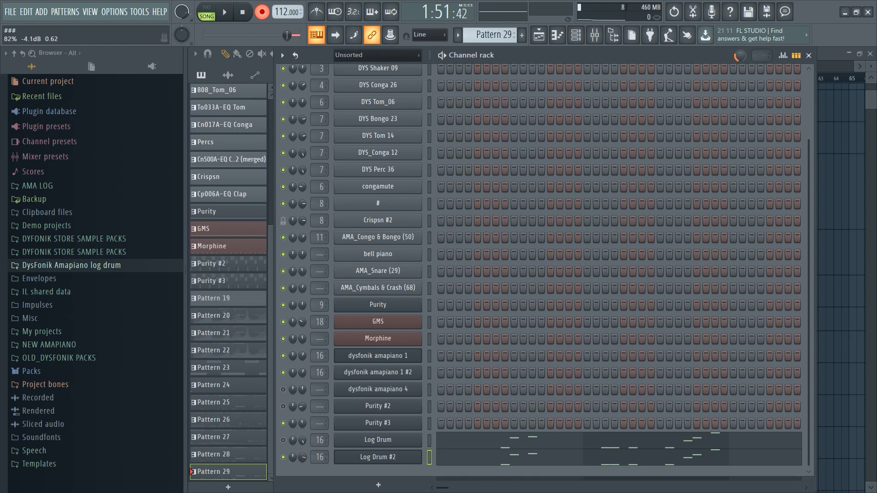
key(space)
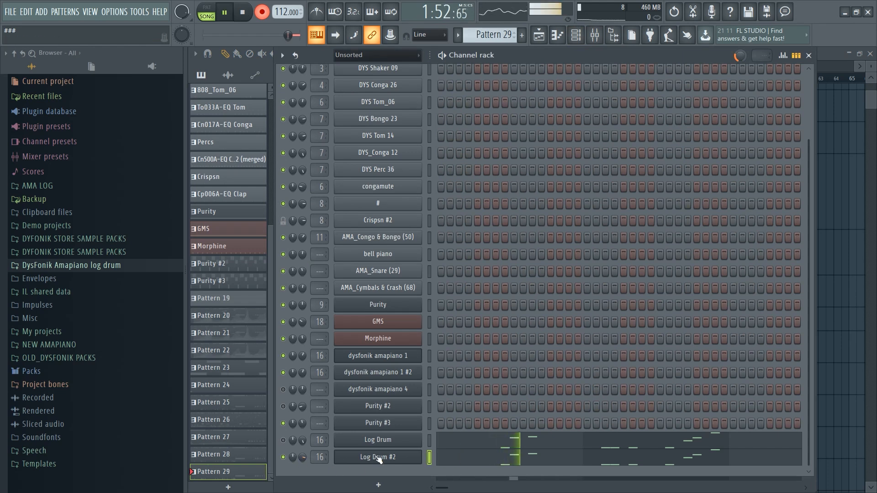
click(410, 458)
key(space)
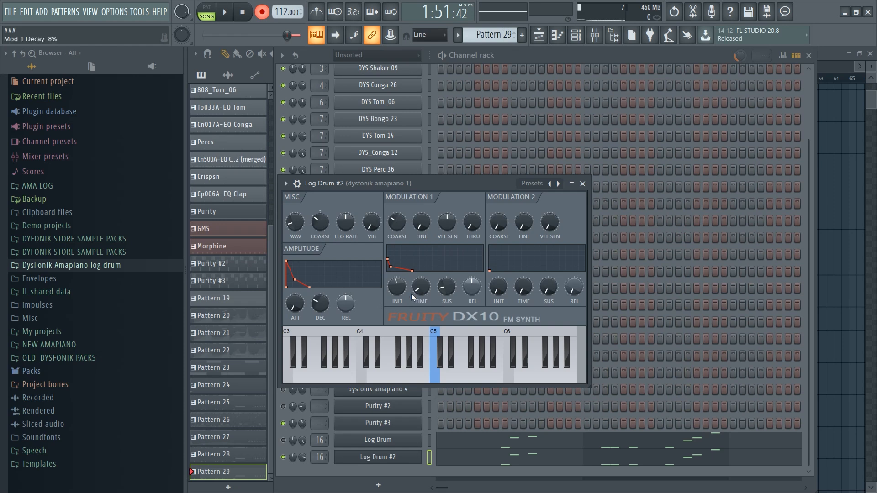
key(space)
drag(402, 296, 438, 301)
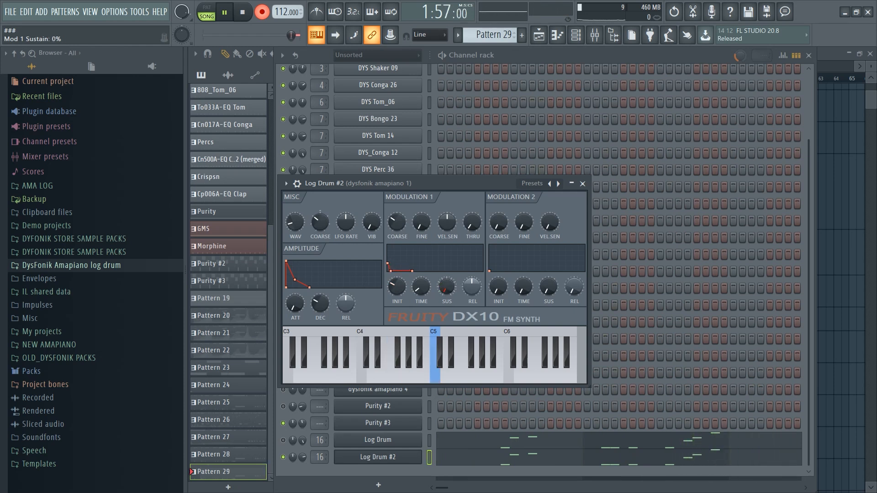
drag(523, 287, 500, 285)
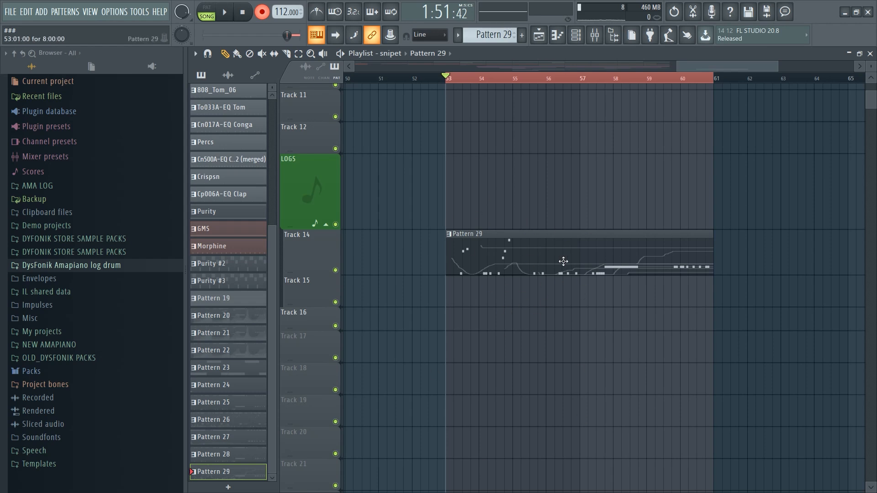
Undo the recorded knob automation in Pattern 29
click(576, 36)
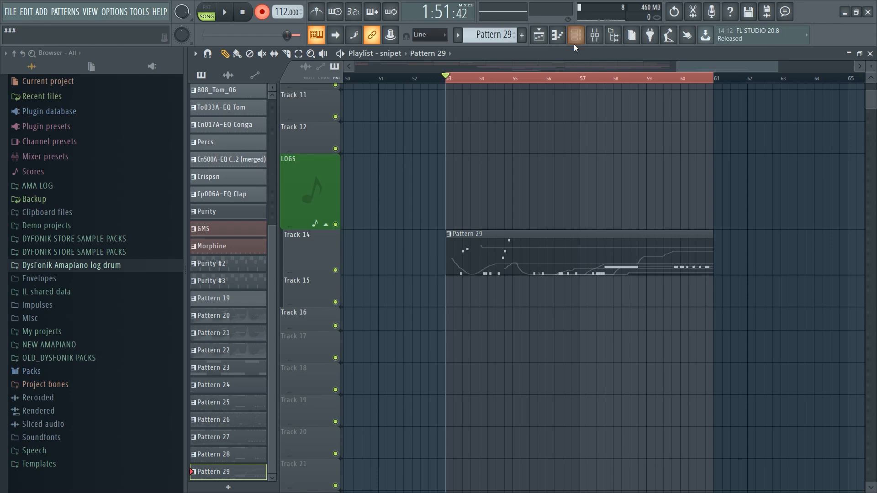
key(ctrl+z)
key(ctrl+alt+z)
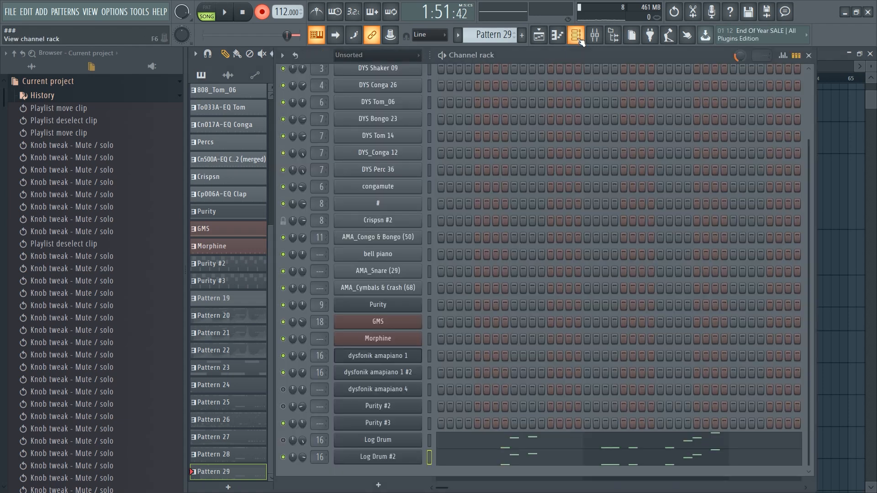
Record new automation of Log Drum #2's Modulation 1 time and sustain knobs during playback, and return to the playlist
click(576, 36)
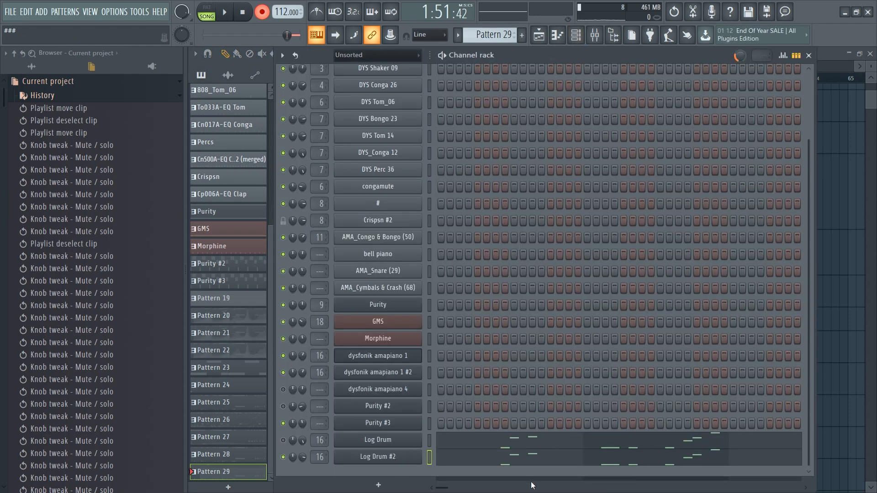
key(space)
click(378, 457)
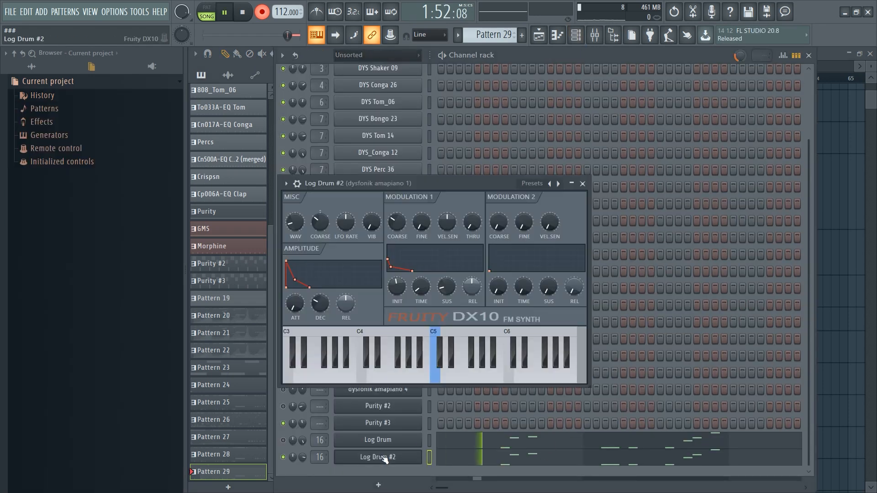
drag(446, 287, 421, 269)
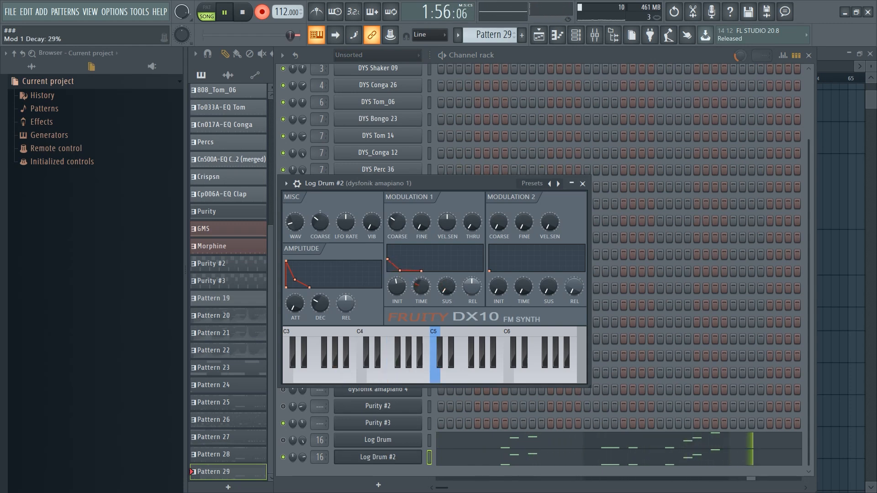
key(space)
key(space)
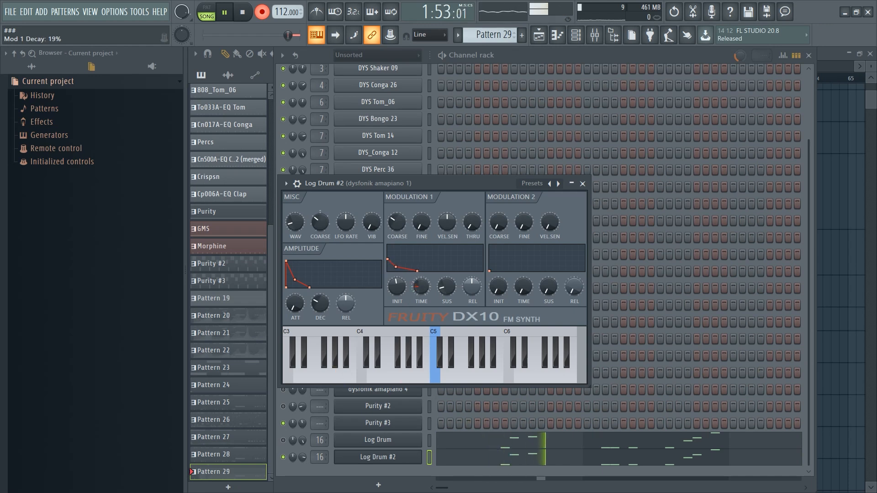
key(space)
click(582, 183)
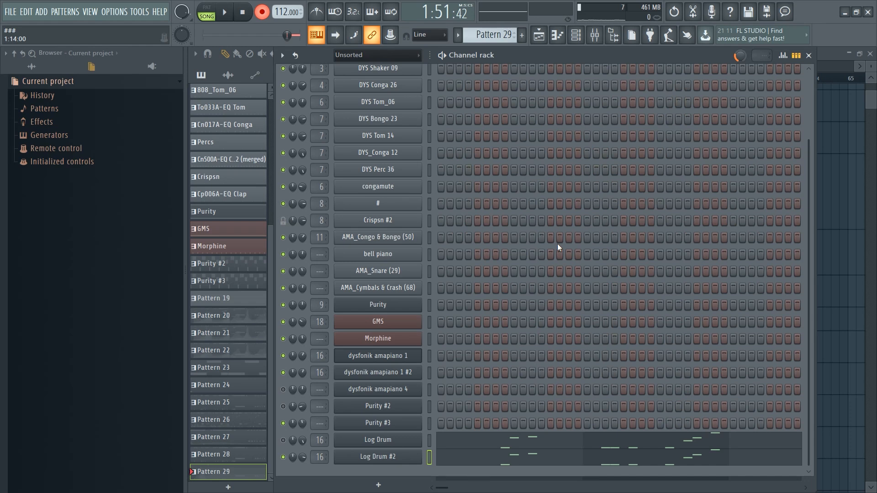
click(840, 241)
Reopen the Log Drum #2 synth to review its Fruity DX10 settings, and close it
click(576, 35)
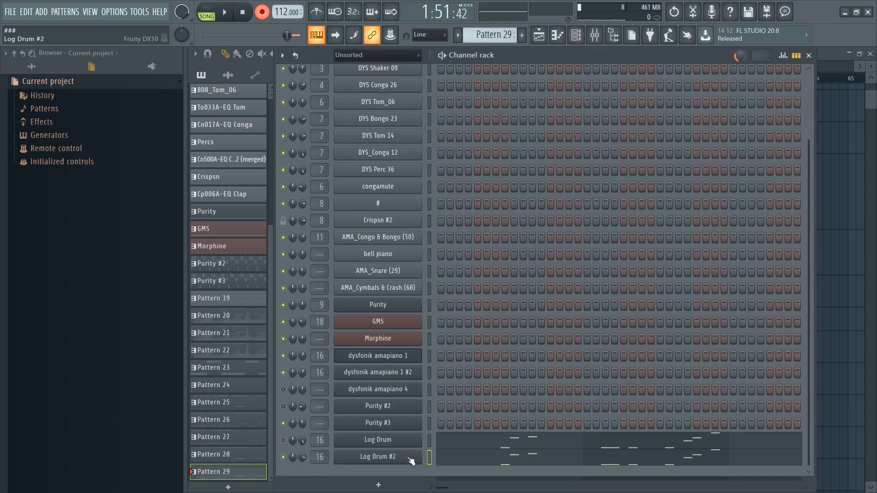
click(413, 458)
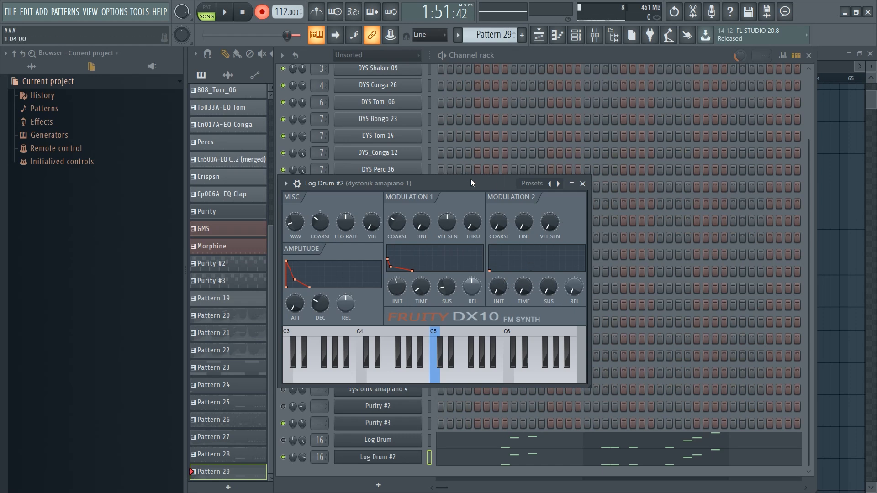
drag(481, 182, 529, 138)
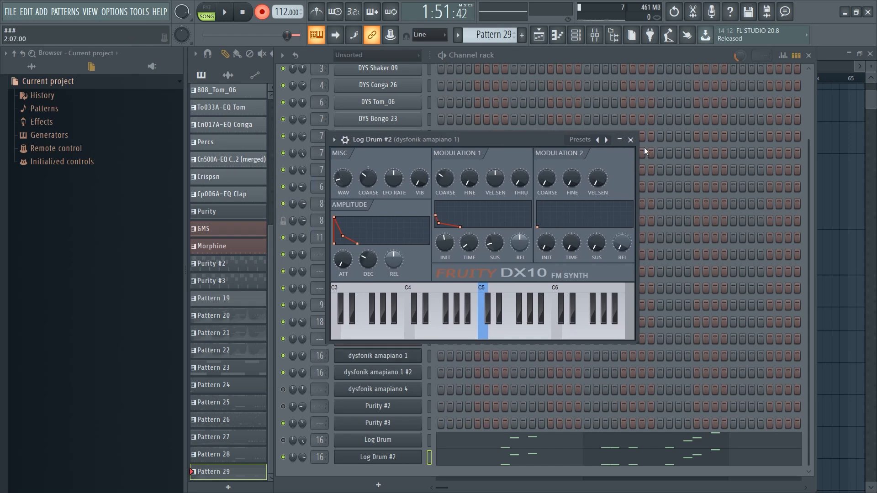
click(630, 139)
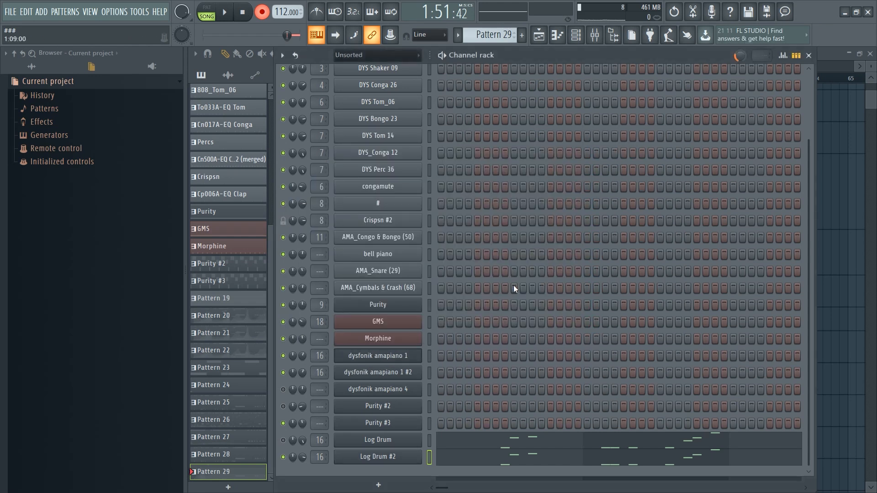